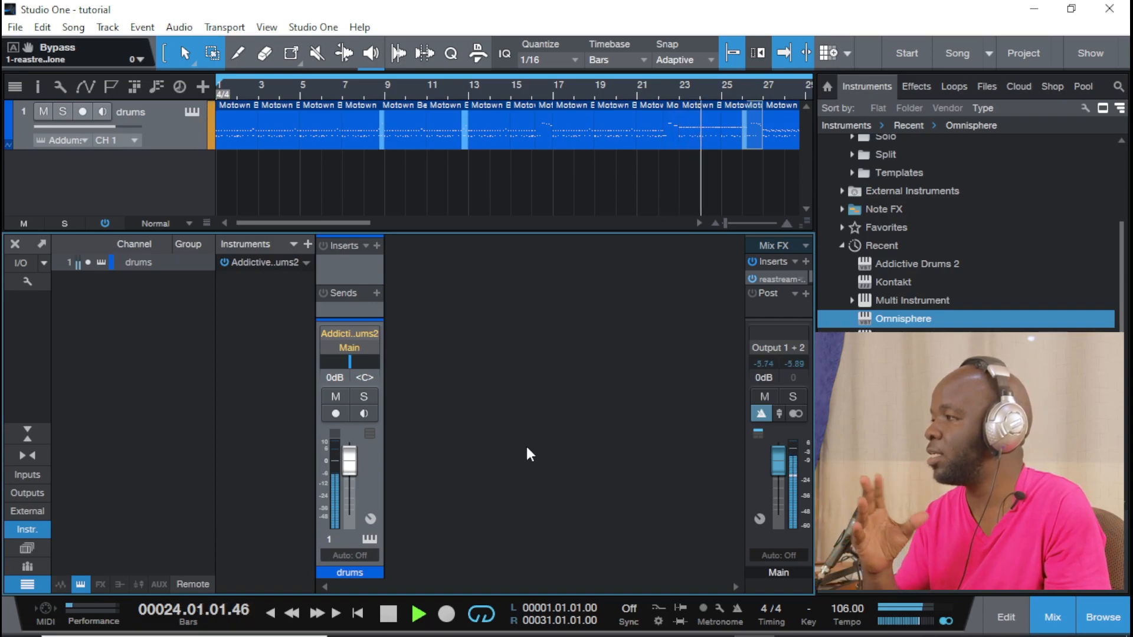
Stop playback, then open the drums track's Addictive Drums 2 instrument and show its kit page
key("space")
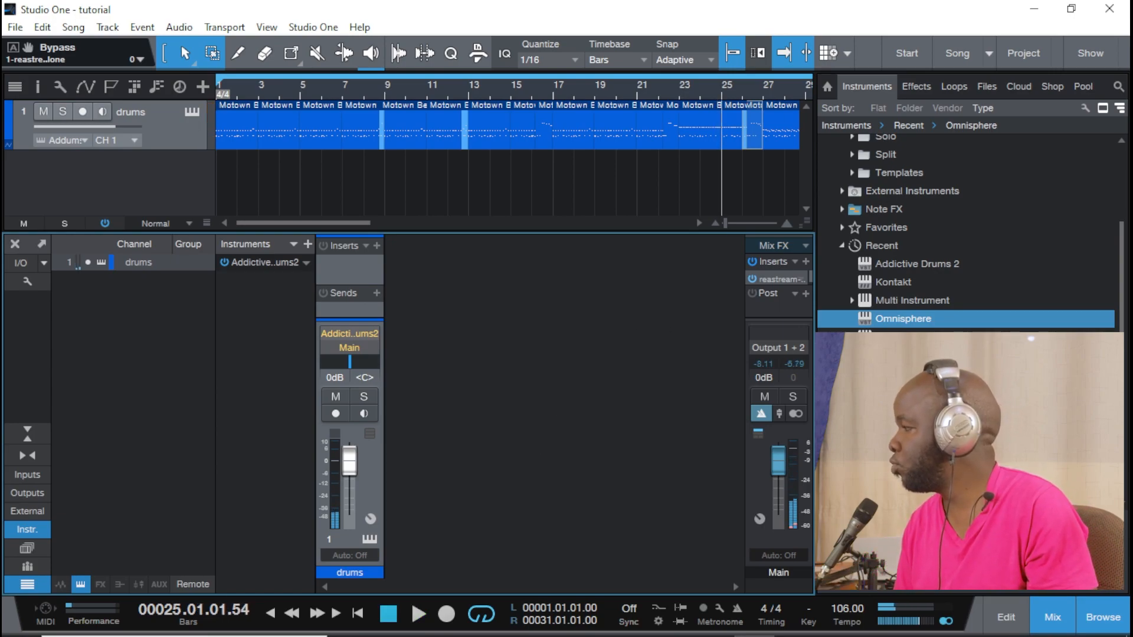
left_click(1053, 617)
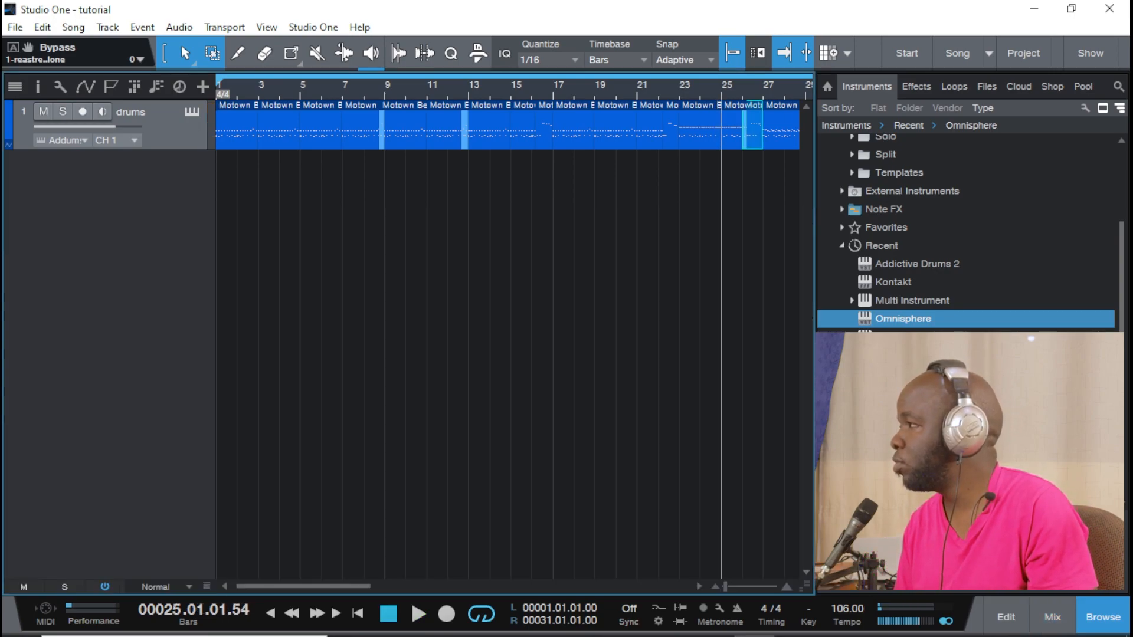
left_click(193, 112)
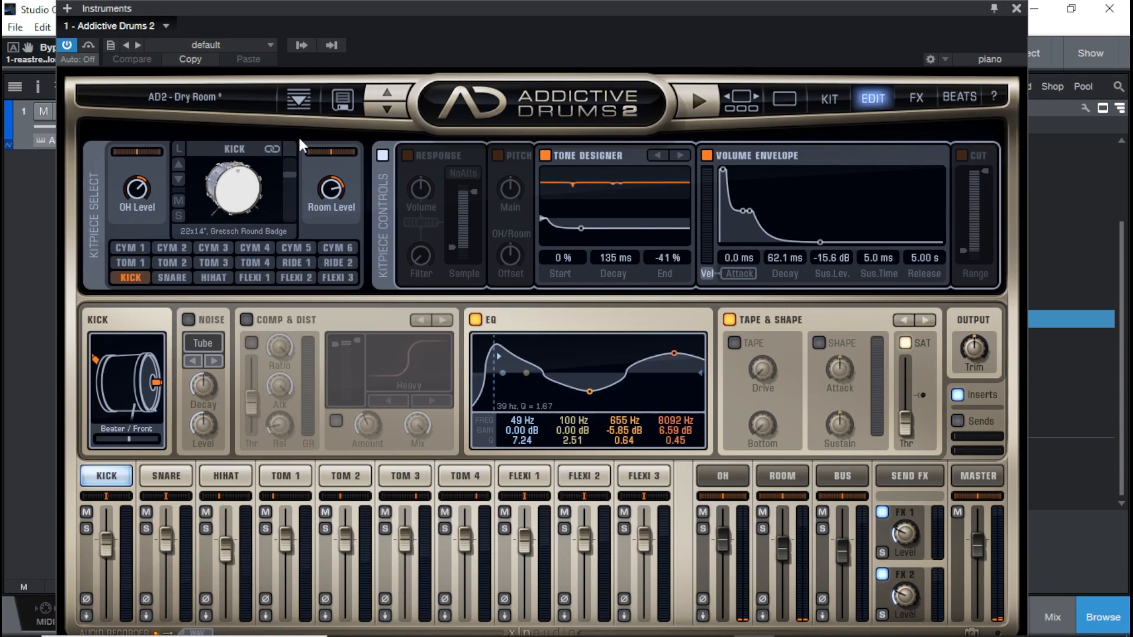
left_click(743, 99)
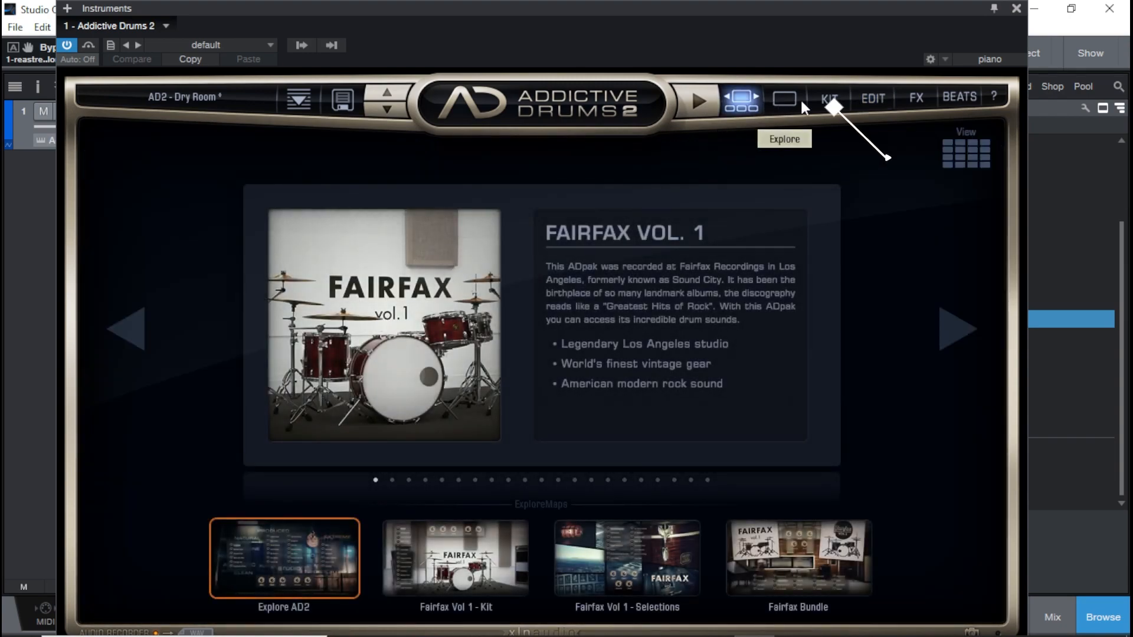
left_click(826, 100)
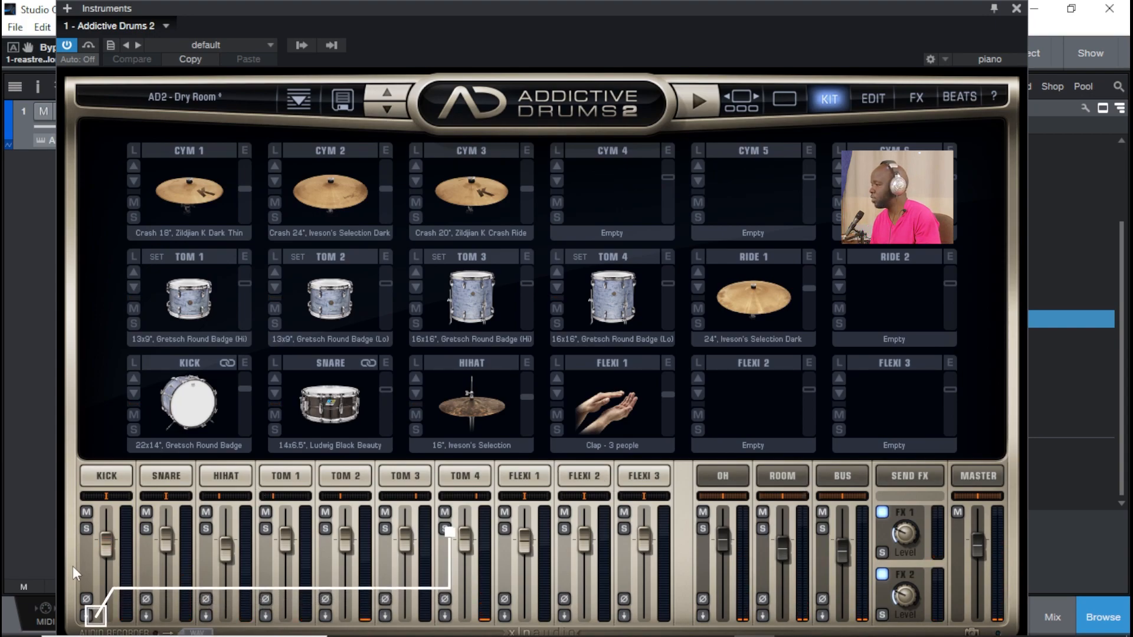
Route the kick, snare and hi-hat channels in Addictive Drums 2 to Separate Out (Post Fader)
left_click(94, 617)
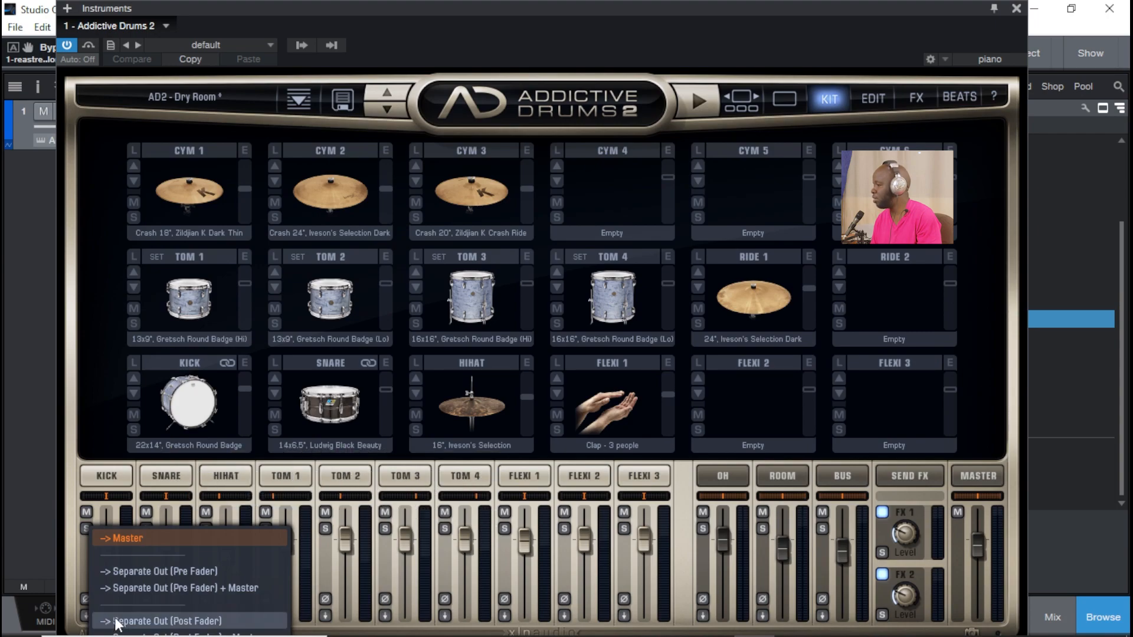
left_click(115, 621)
left_click(145, 616)
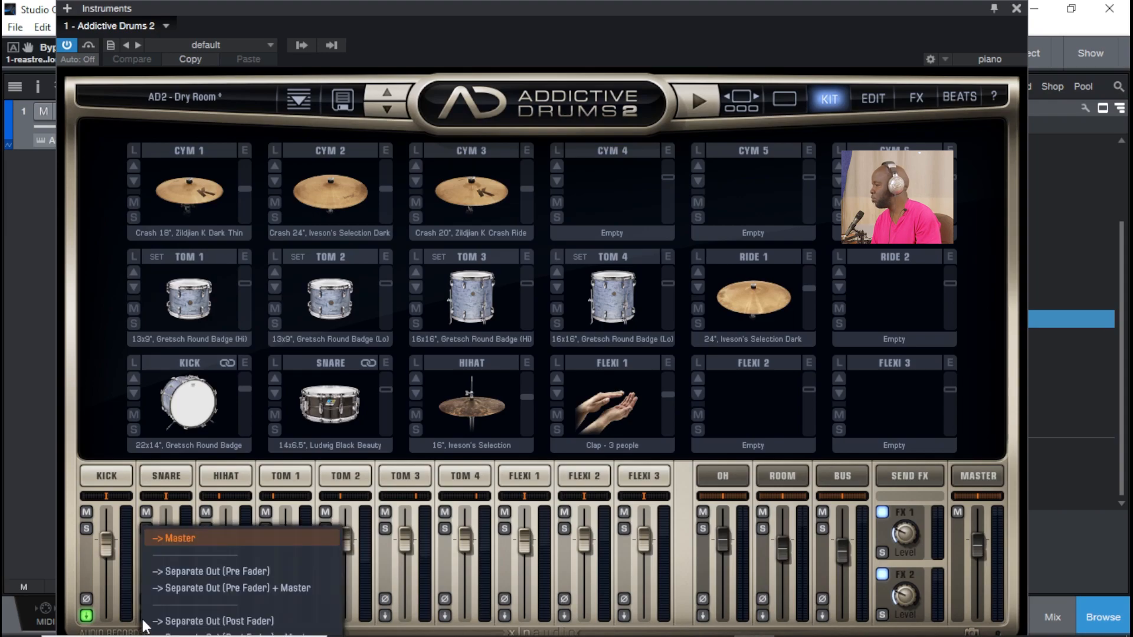
left_click(154, 620)
left_click(206, 617)
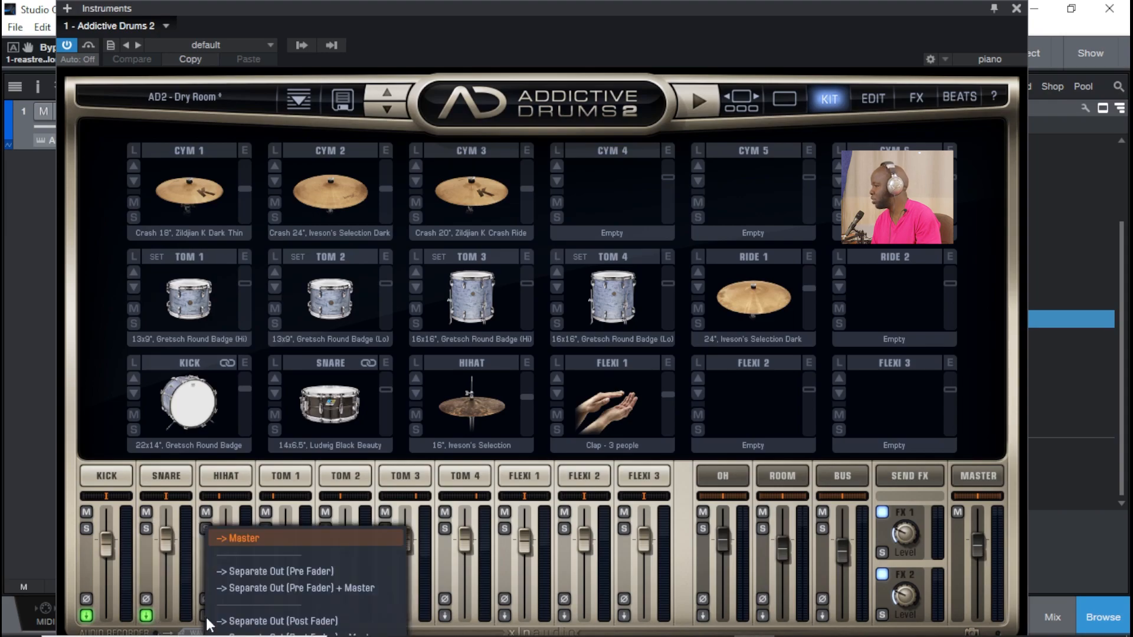
left_click(232, 614)
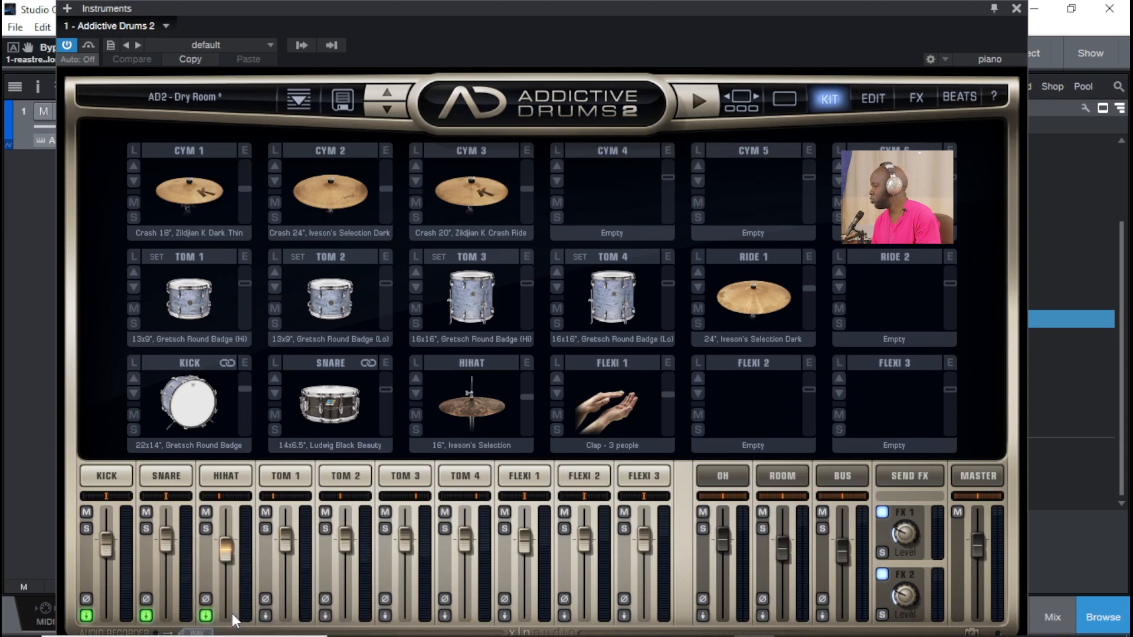
Route the Tom 1, Tom 2, Tom 3 and Tom 4 channels to Separate Out (Post Fader)
left_click(266, 615)
left_click(294, 620)
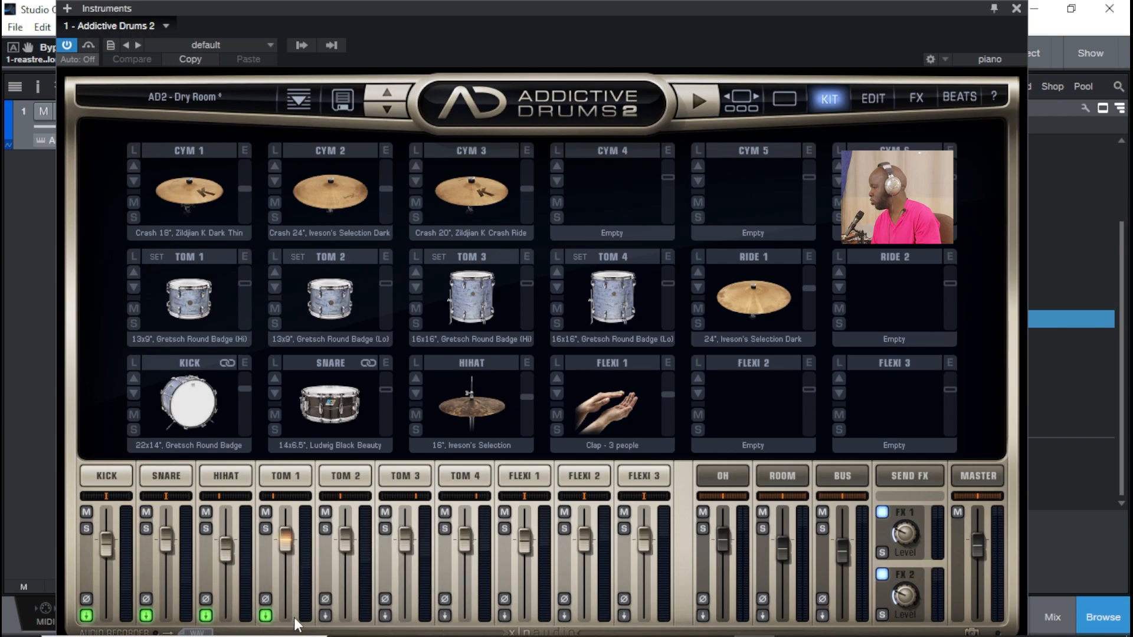
left_click(326, 615)
left_click(330, 614)
left_click(389, 616)
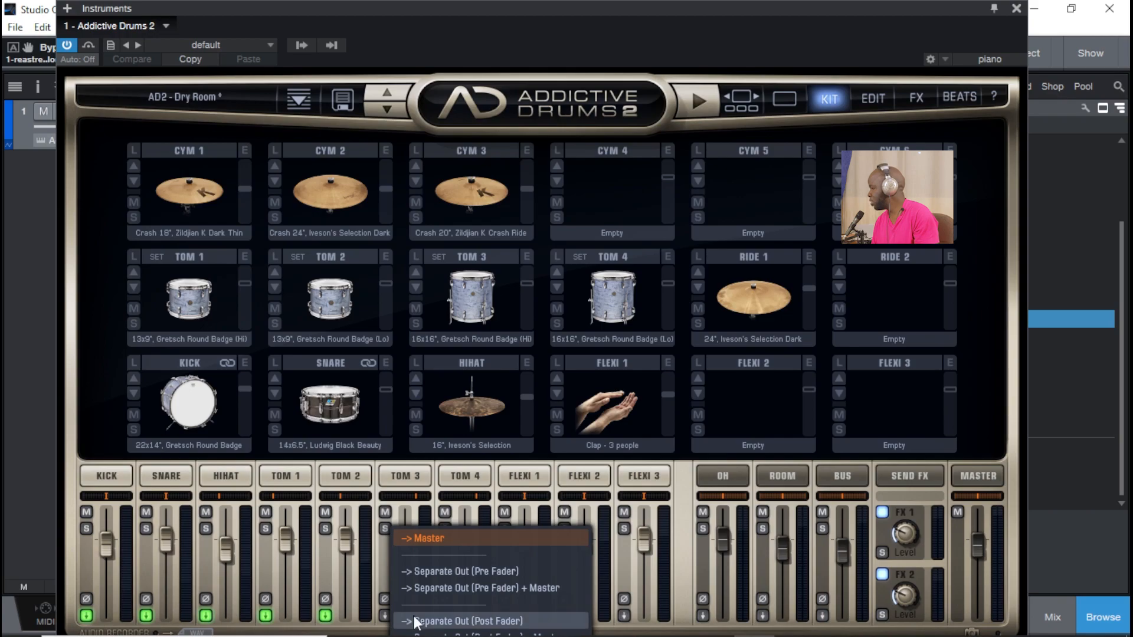
left_click(418, 616)
left_click(440, 615)
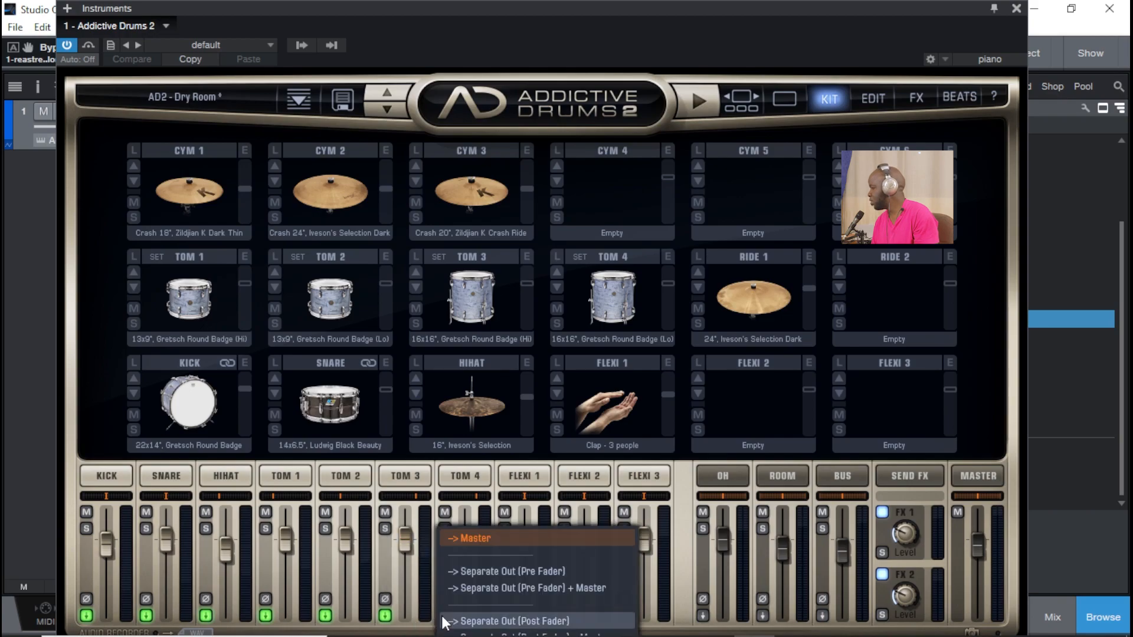
left_click(475, 616)
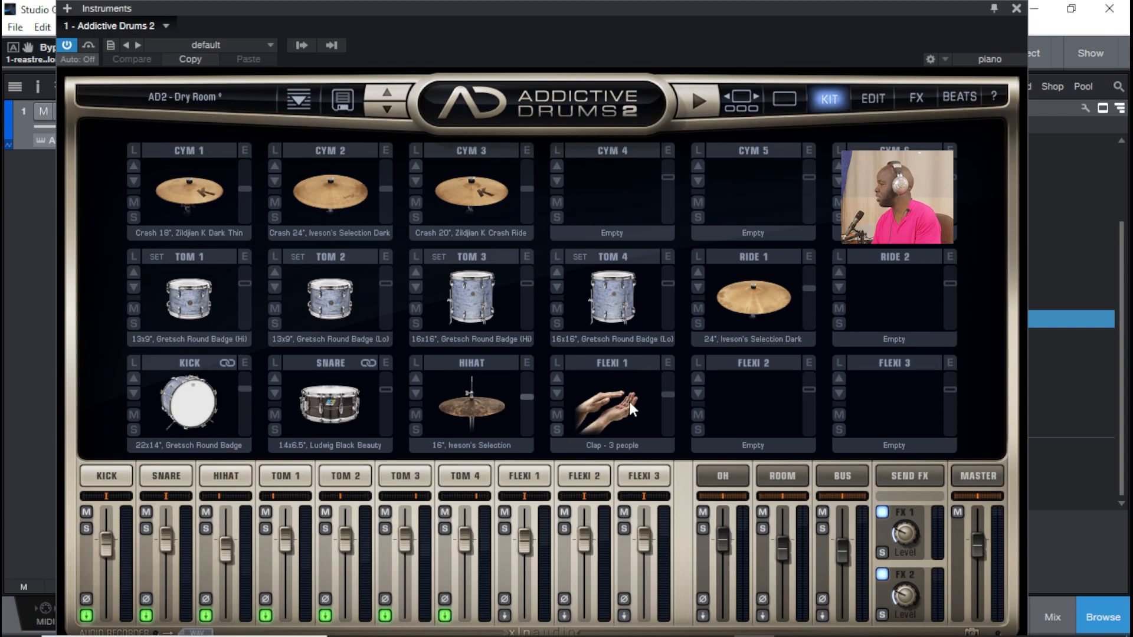
Route the OH and Room channels to Separate Out (Post Fader) and close the instrument window
left_click(703, 617)
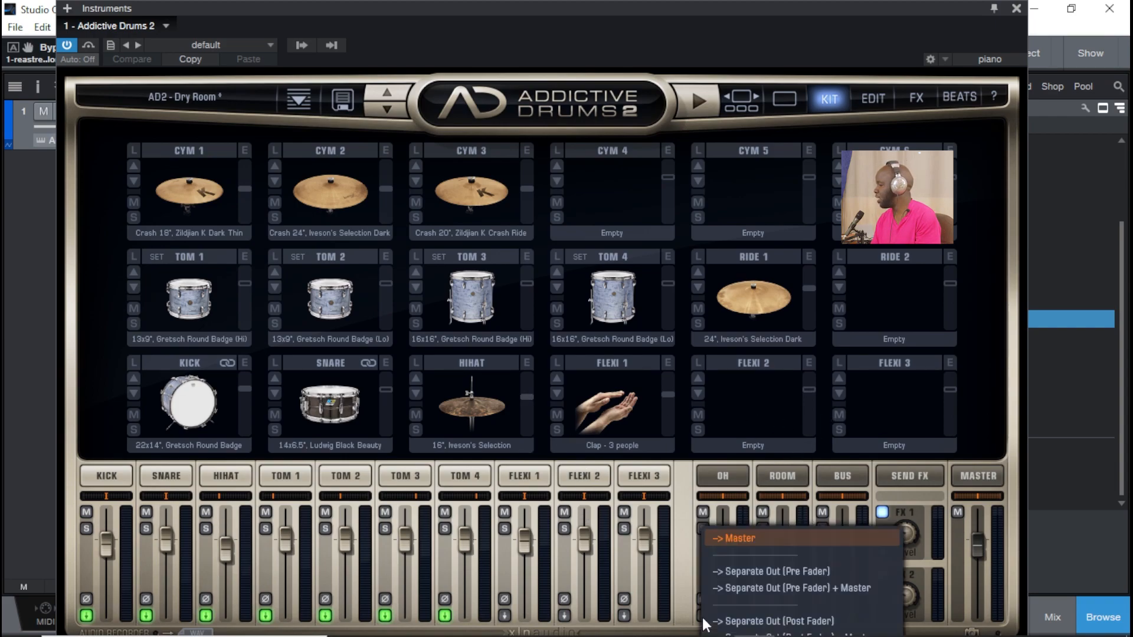
left_click(734, 621)
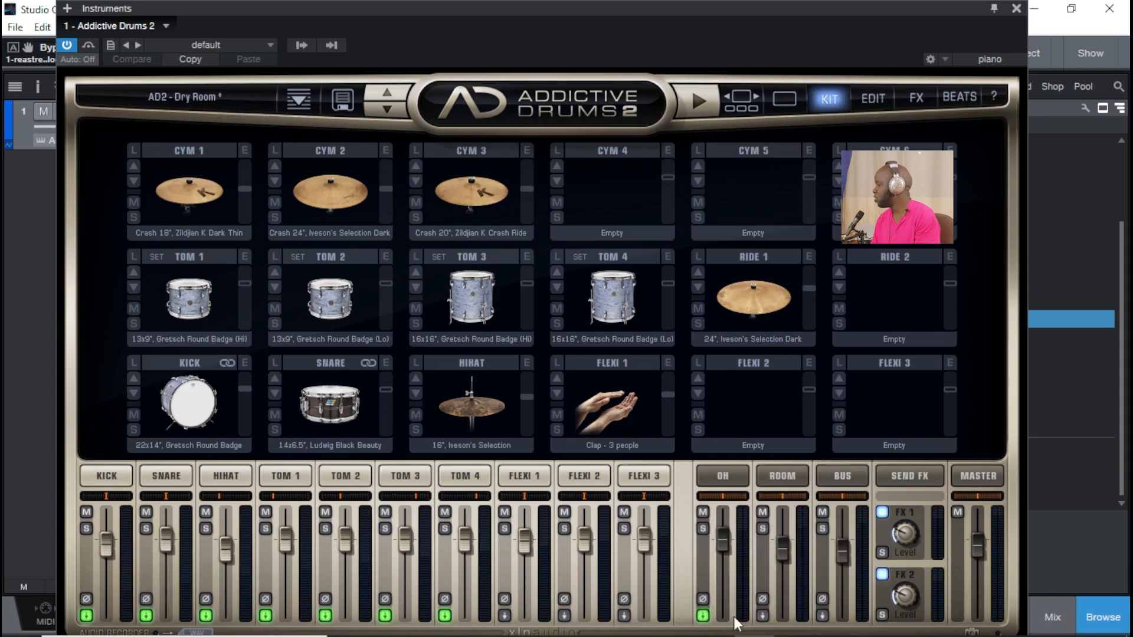
left_click(766, 617)
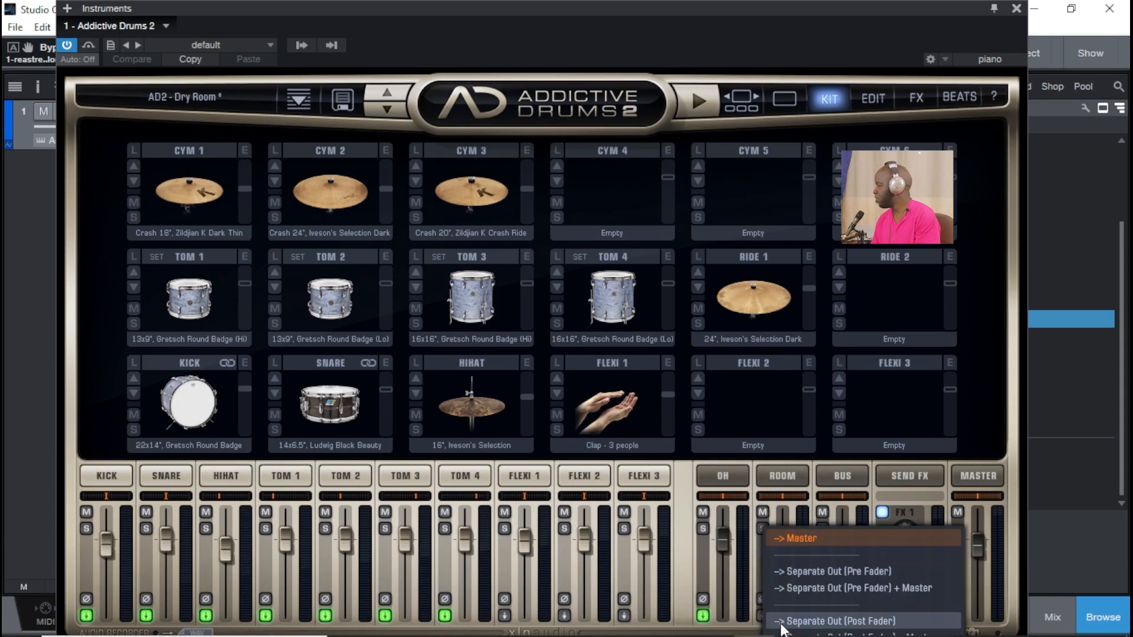
left_click(782, 628)
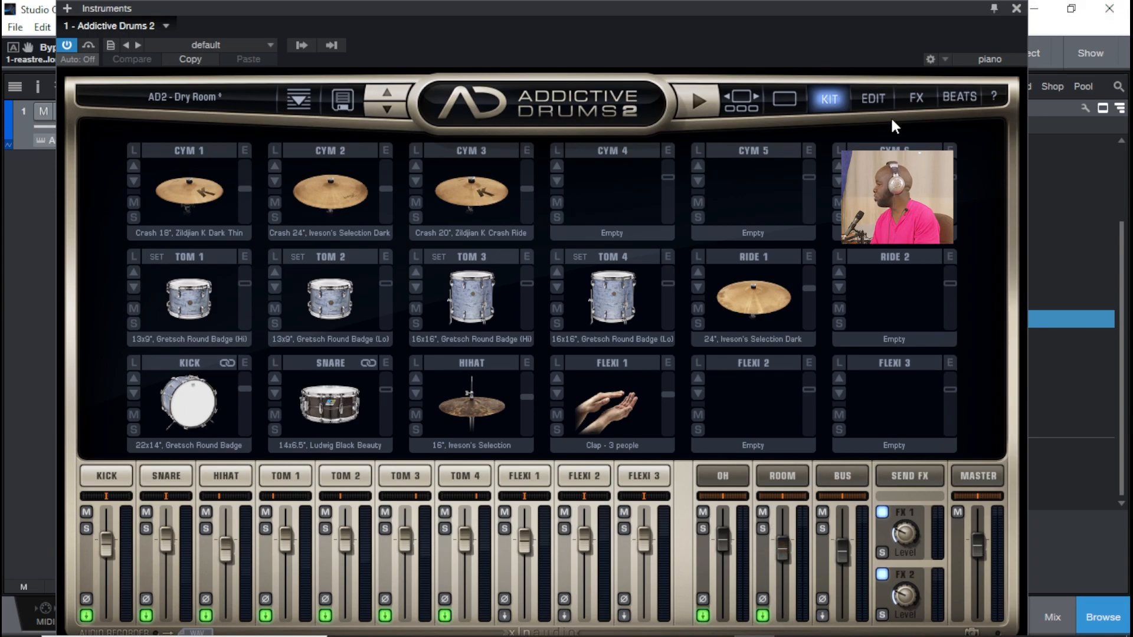
left_click(1015, 9)
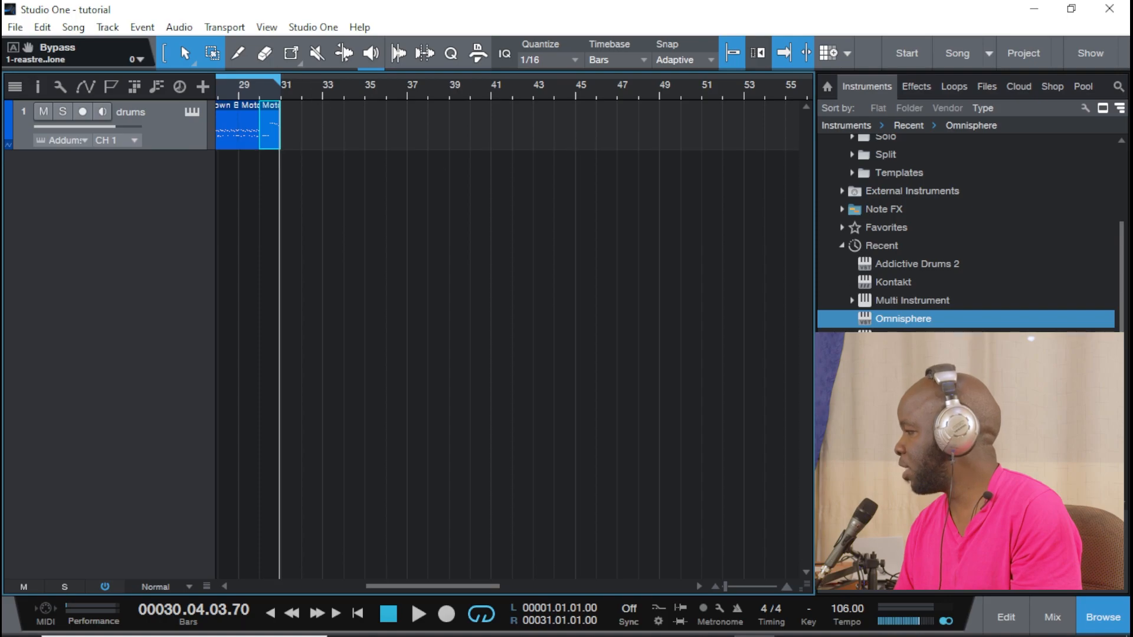
Show the mixer and activate the Kick, Snare and HiHat outputs of Addictive Drums 2
left_click(1041, 609)
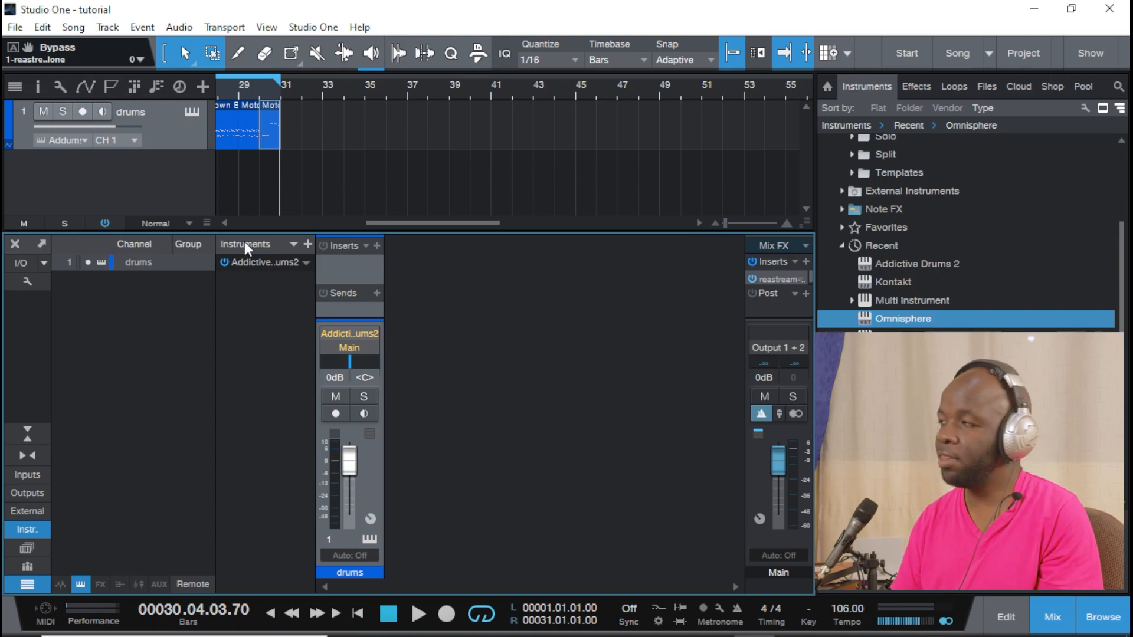
left_click(303, 263)
left_click(314, 302)
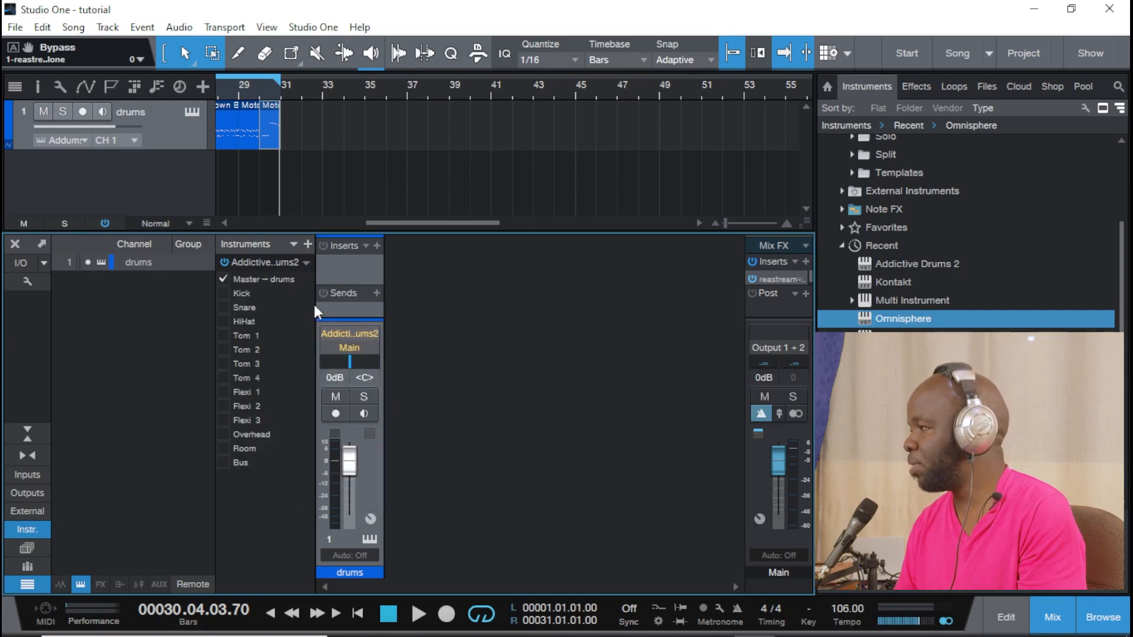
left_click(232, 290)
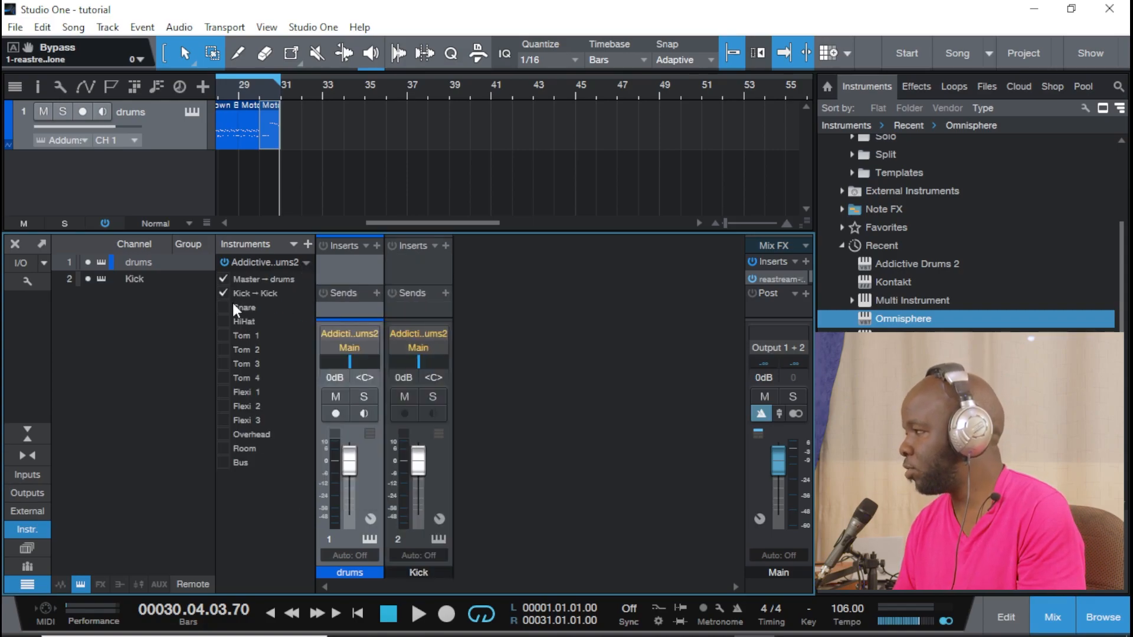
left_click(232, 304)
left_click(226, 320)
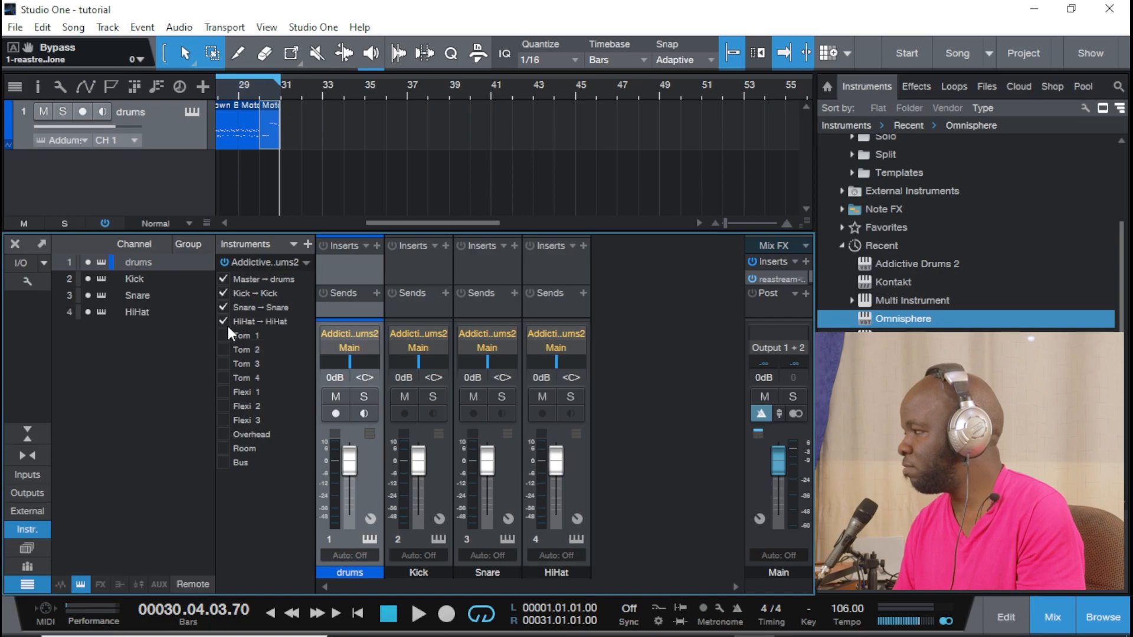
Activate the Tom 1 to Tom 4, Overhead and Room outputs of Addictive Drums 2
left_click(227, 333)
left_click(227, 350)
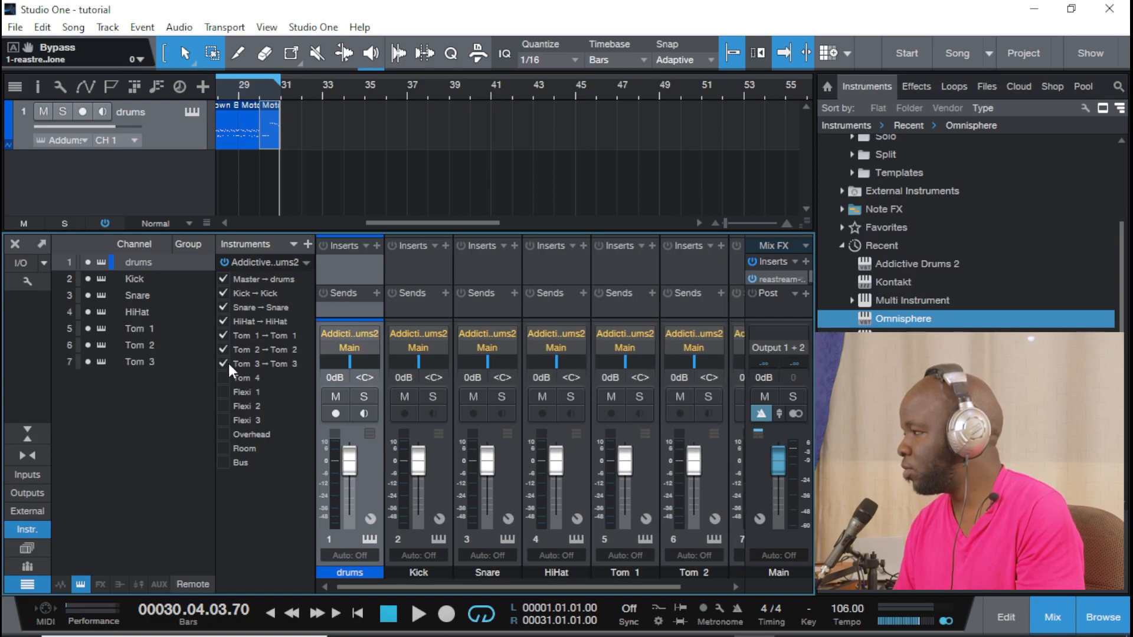
left_click(228, 374)
left_click(226, 361)
left_click(224, 434)
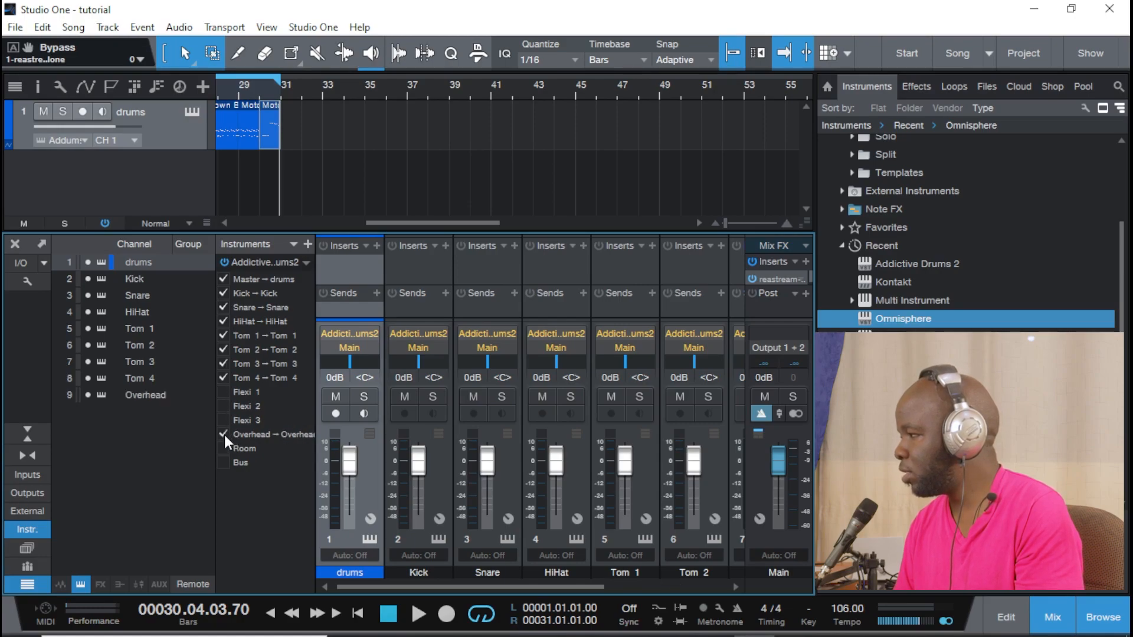
left_click(224, 445)
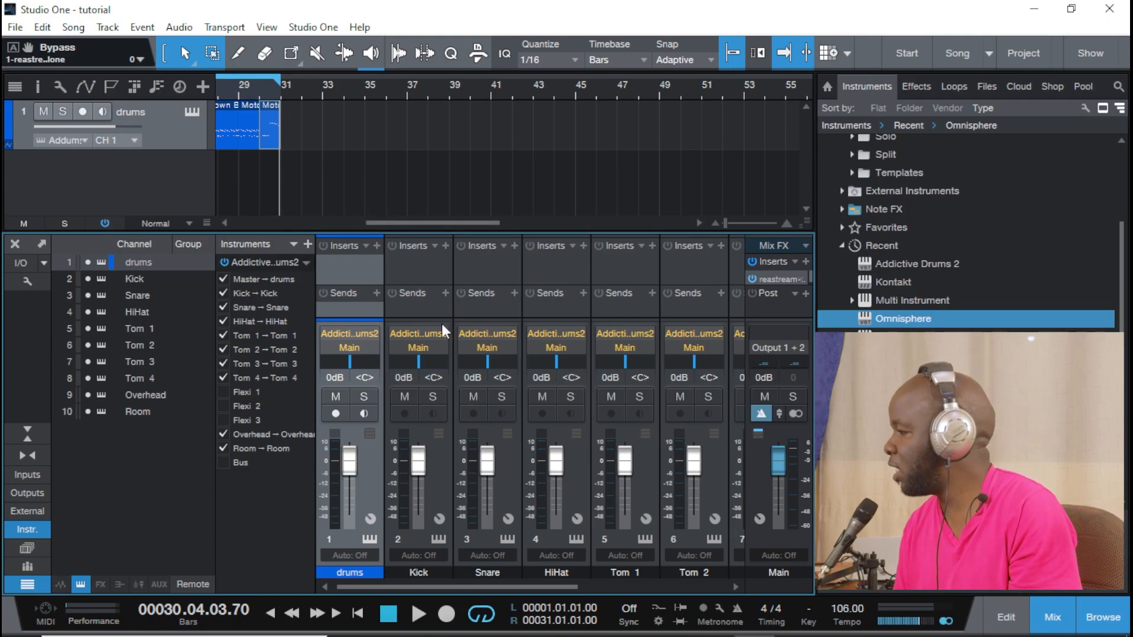
Play the song and briefly solo the Snare channel to check the separate drum outputs
left_click_drag(462, 585, 506, 591)
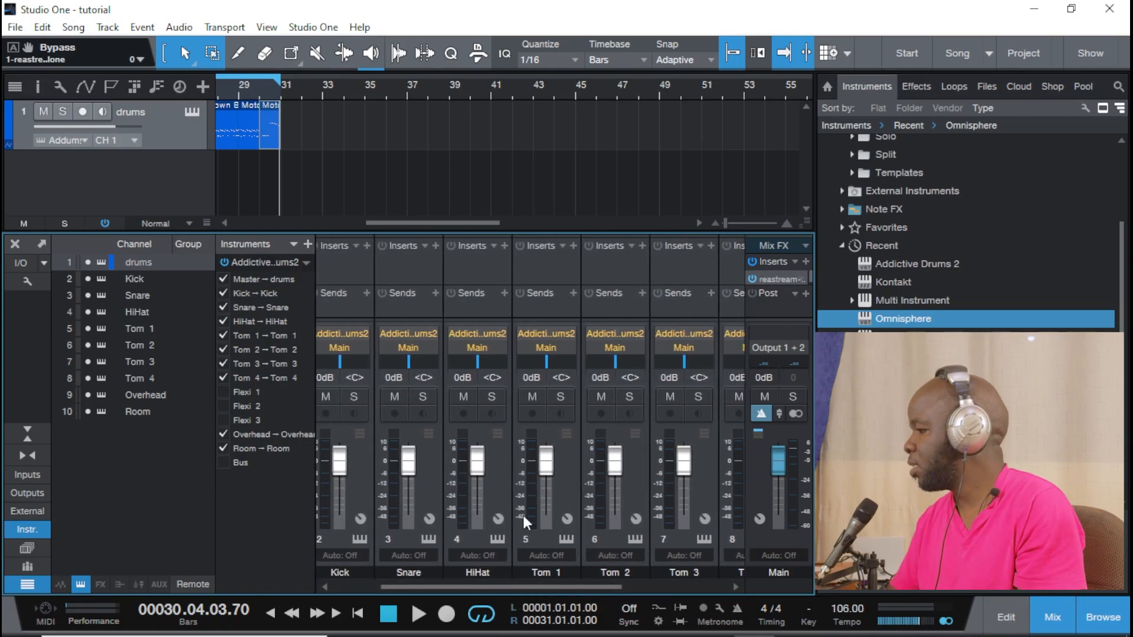
key("space")
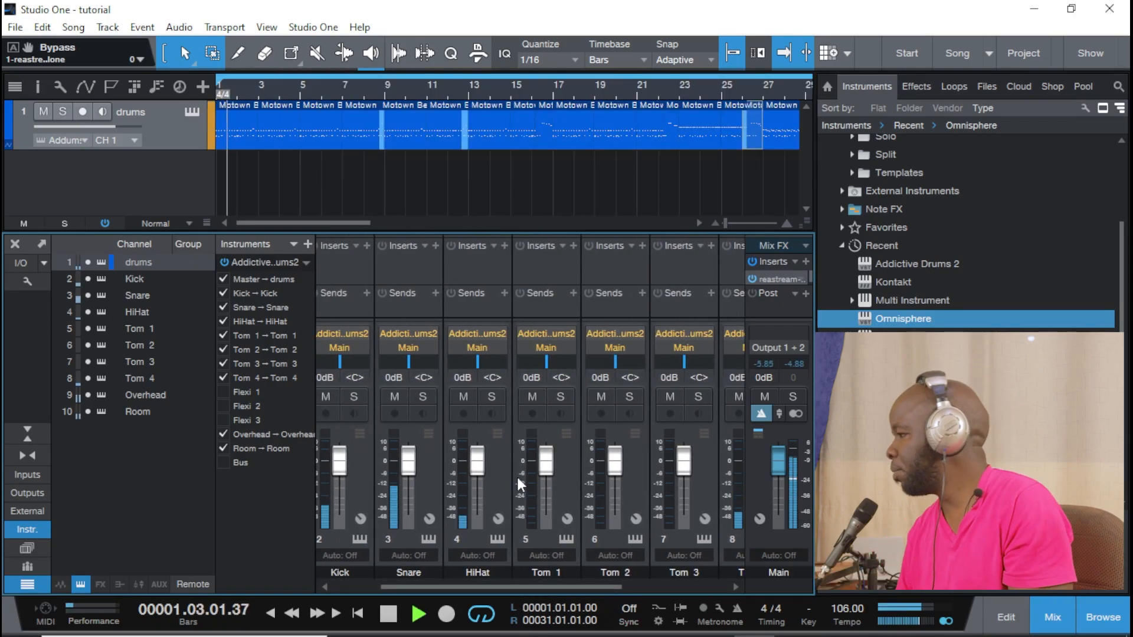
left_click(416, 396)
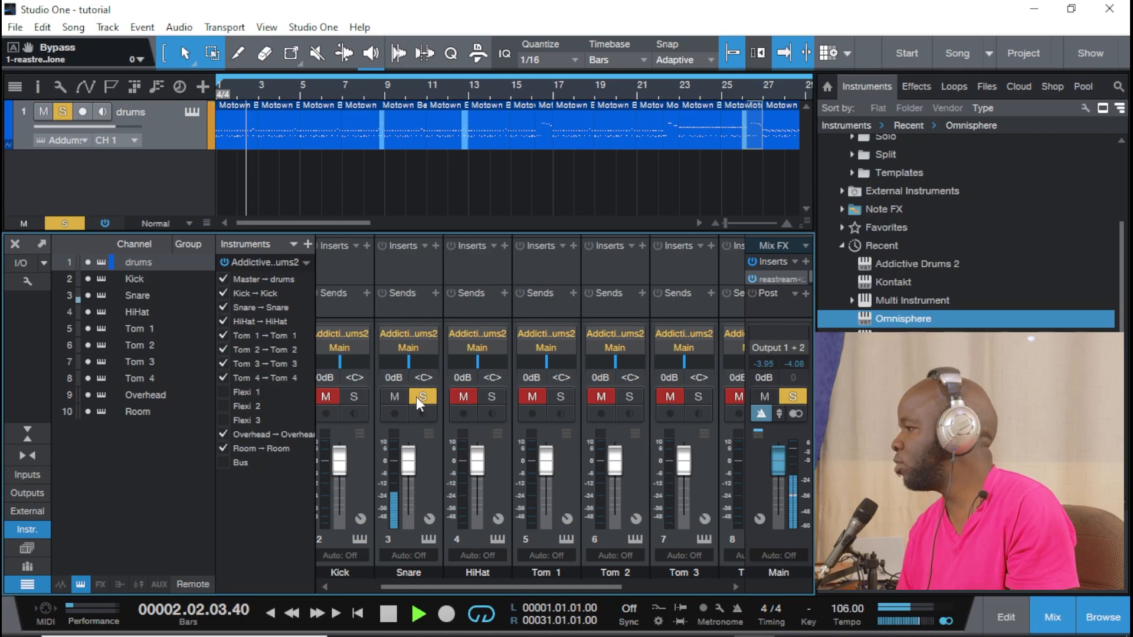
left_click(416, 396)
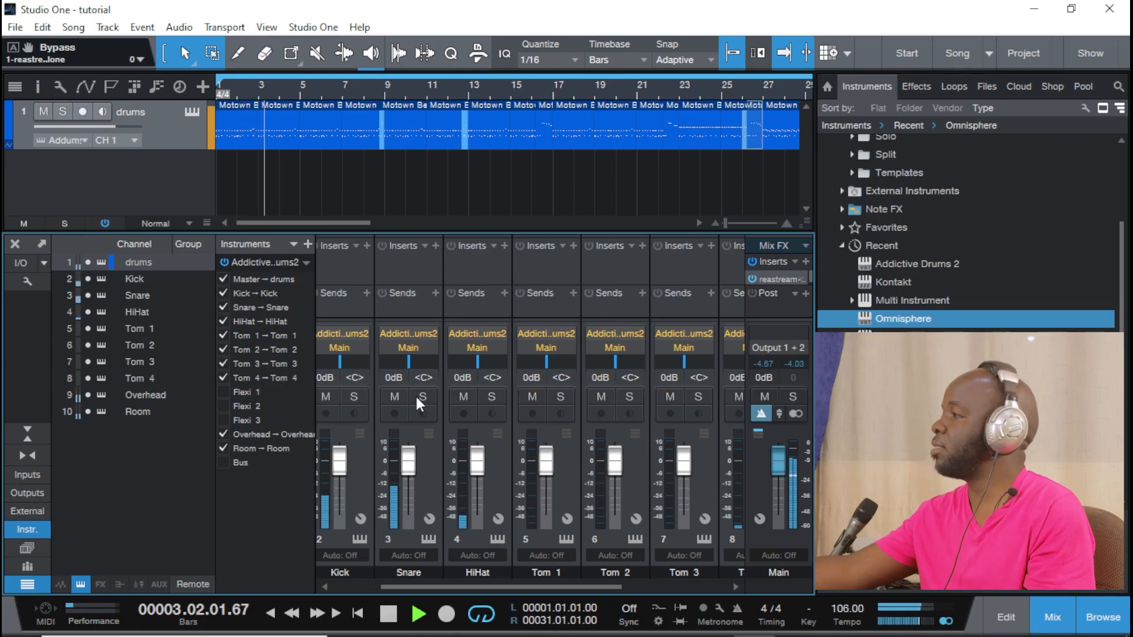
key("space")
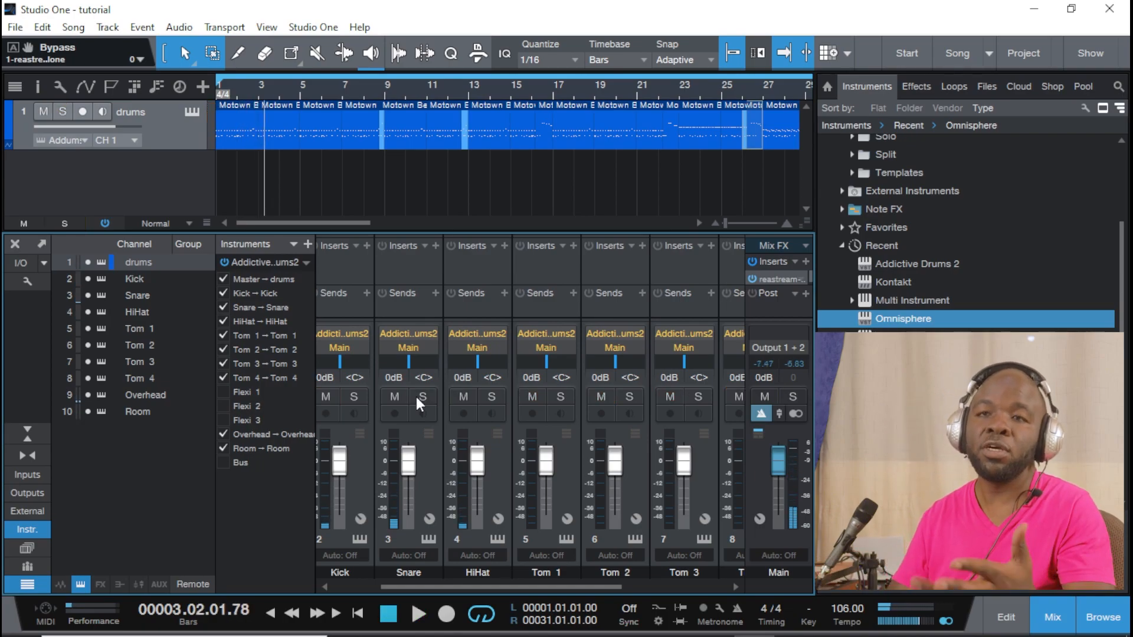
Hide the mixer and merge all the drum events on the drums track into one event
left_click(1051, 618)
left_click_drag(453, 86, 388, 80)
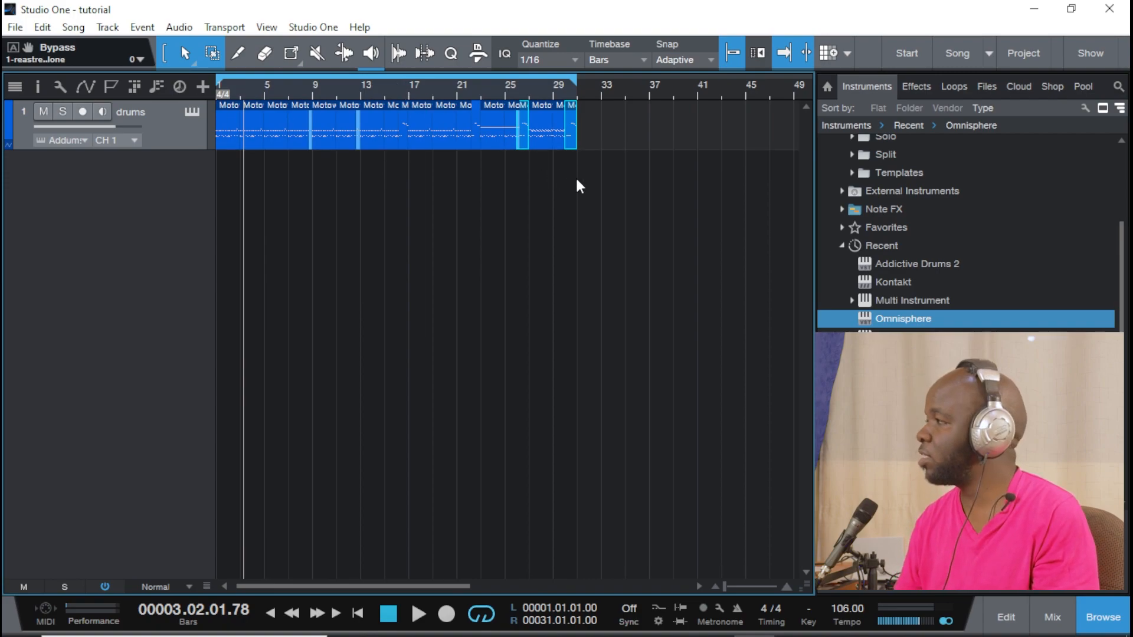
left_click_drag(601, 195, 215, 153)
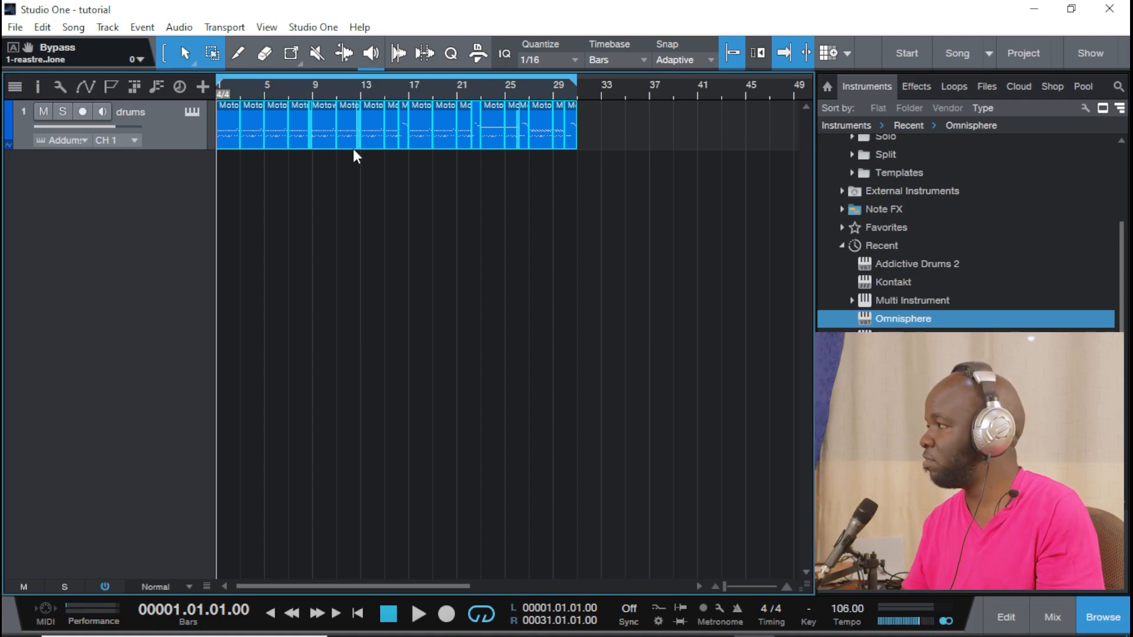
key("g")
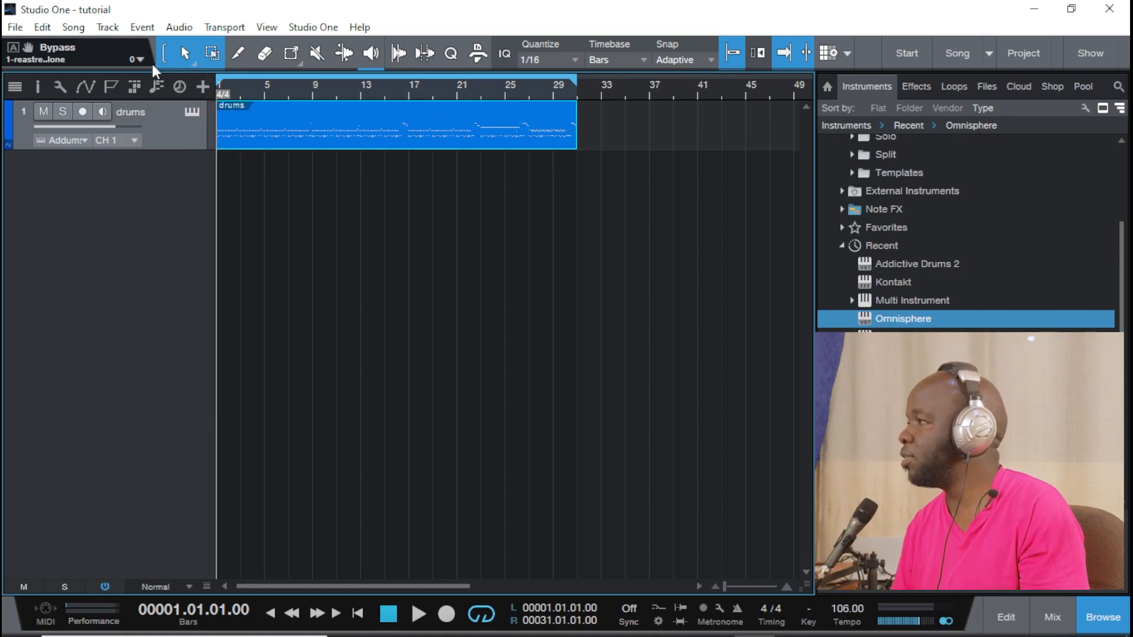
Transform the drums instrument track to audio tracks, rendering all channels, preserving the instrument track state and using Auto Tail with 30 sec maximum length
left_click(115, 31)
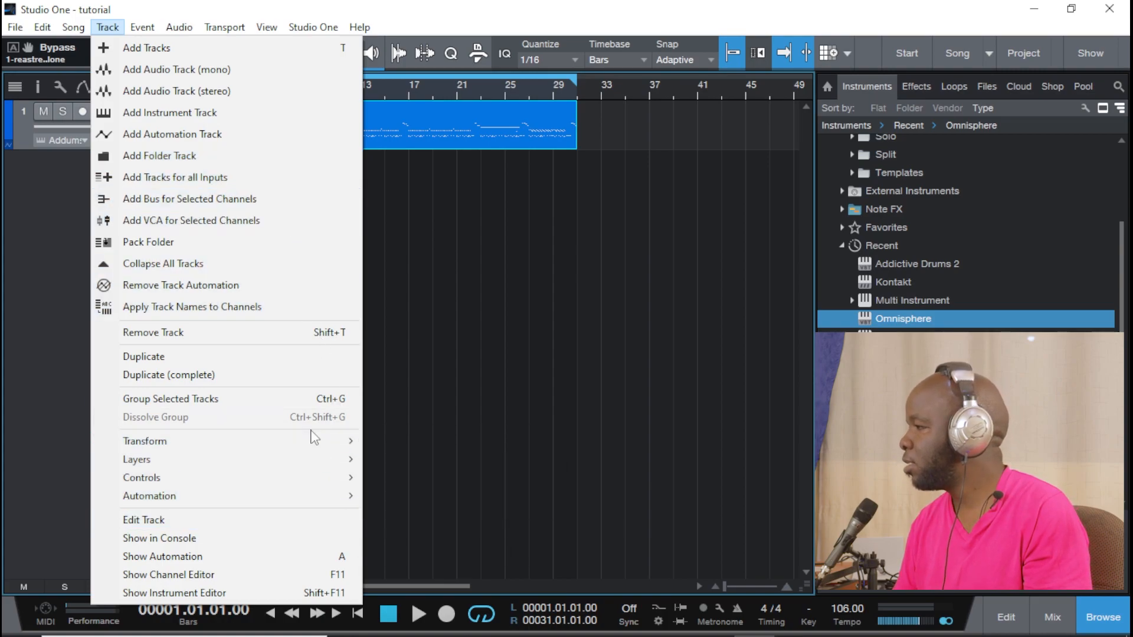
mouse_move(317, 439)
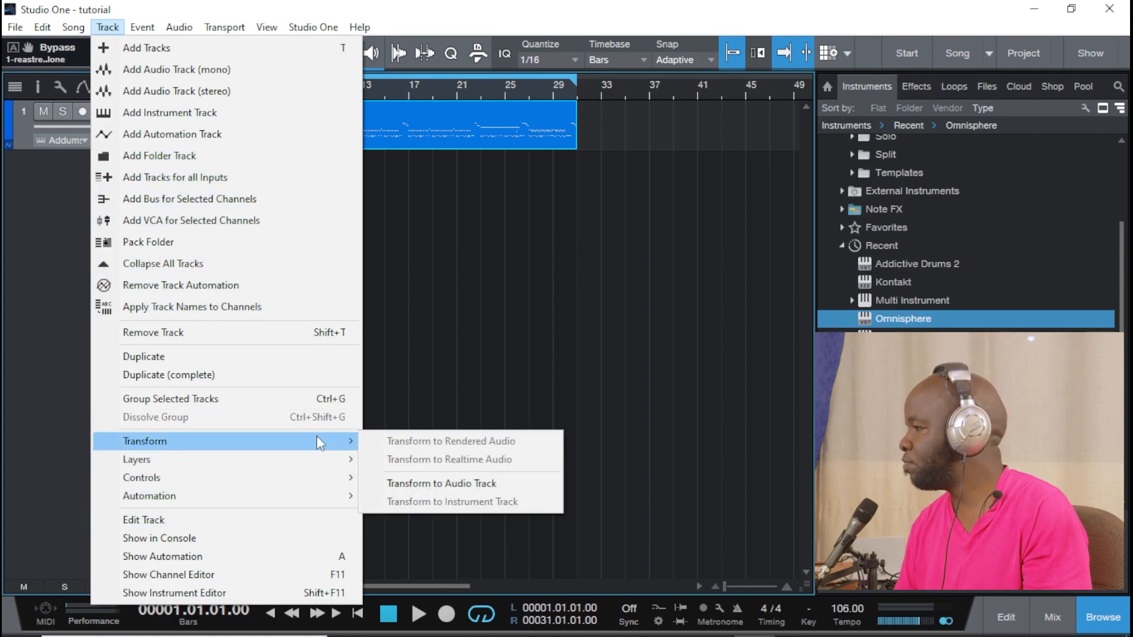
left_click(484, 484)
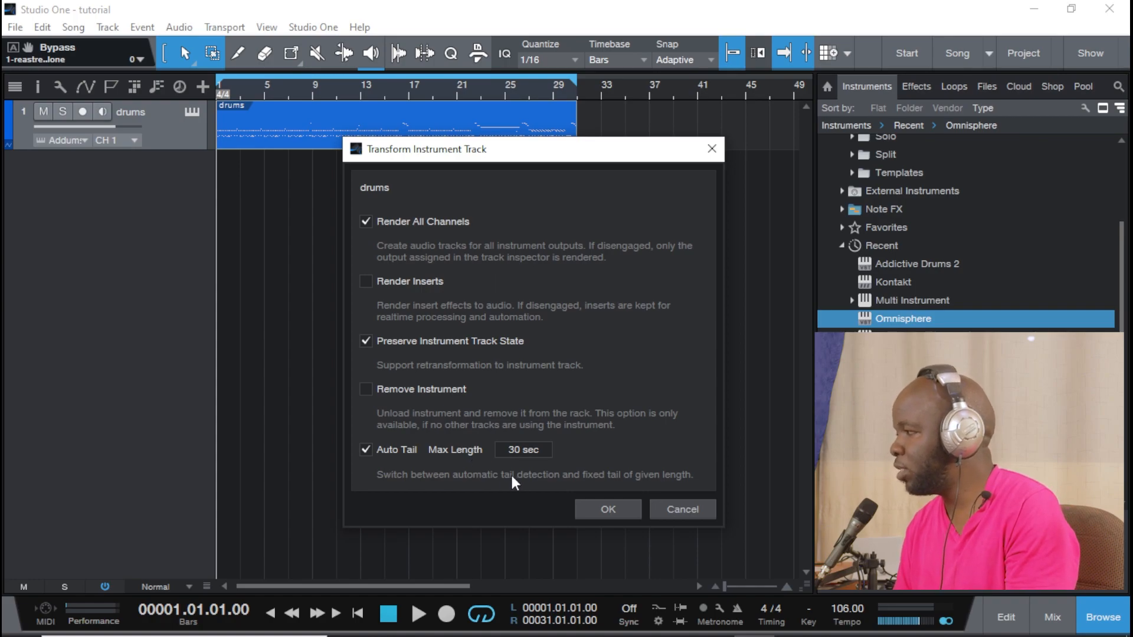
left_click(607, 508)
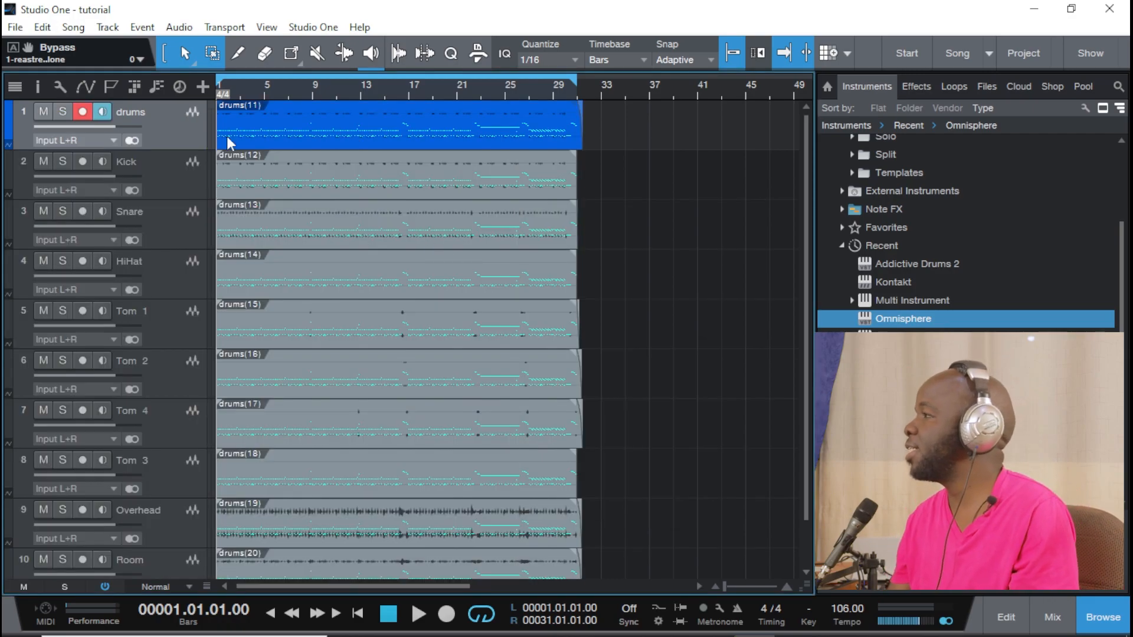
Switch the Kick, Snare and HiHat audio tracks from stereo to mono input
left_click_drag(265, 86, 425, 96)
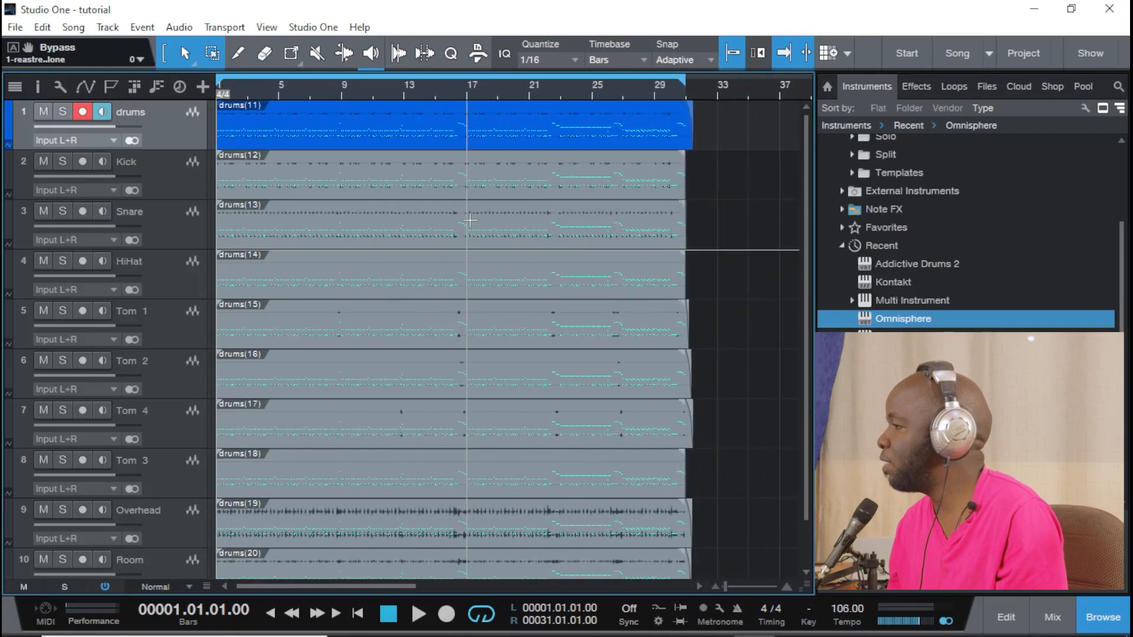
scroll(470, 220, "down", 1)
scroll(471, 222, "up", 1)
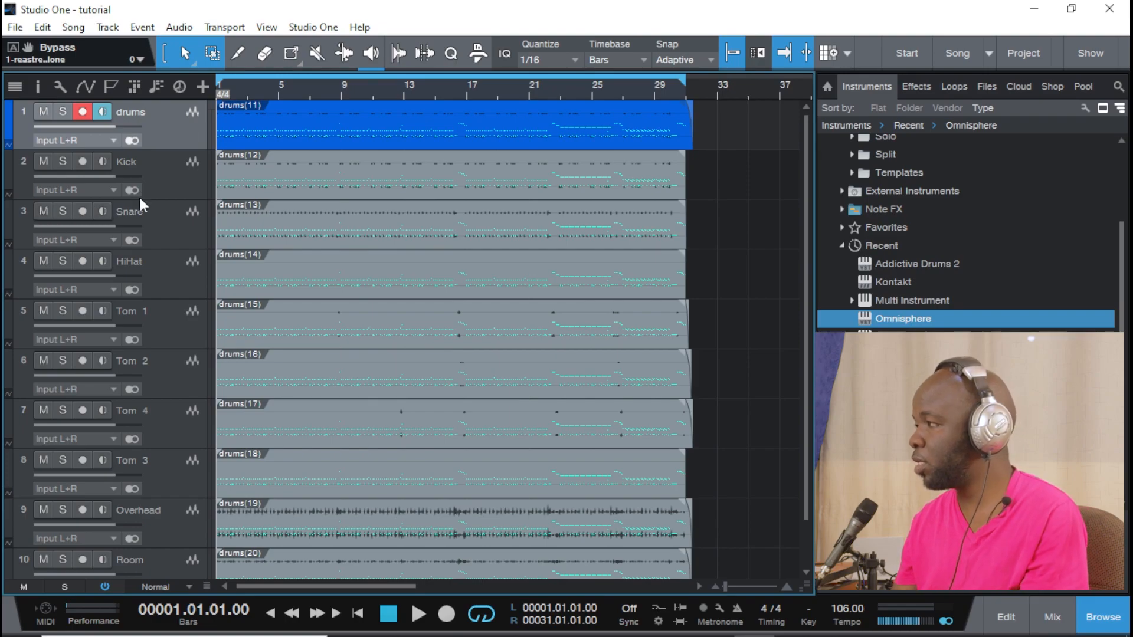
scroll(142, 281, "down", 1)
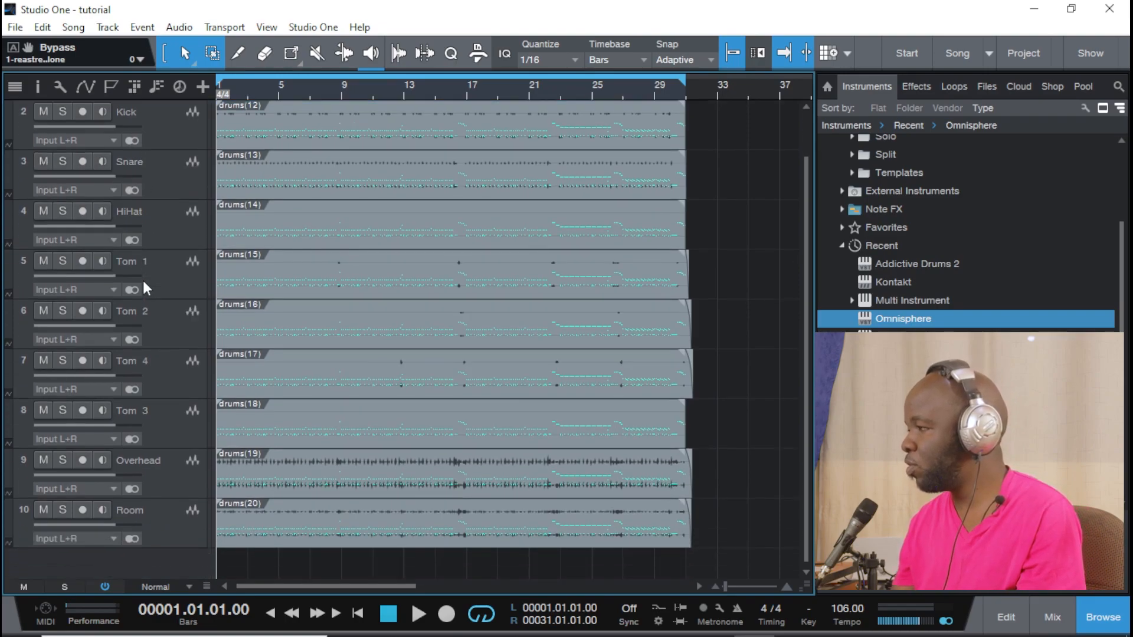
scroll(144, 282, "up", 1)
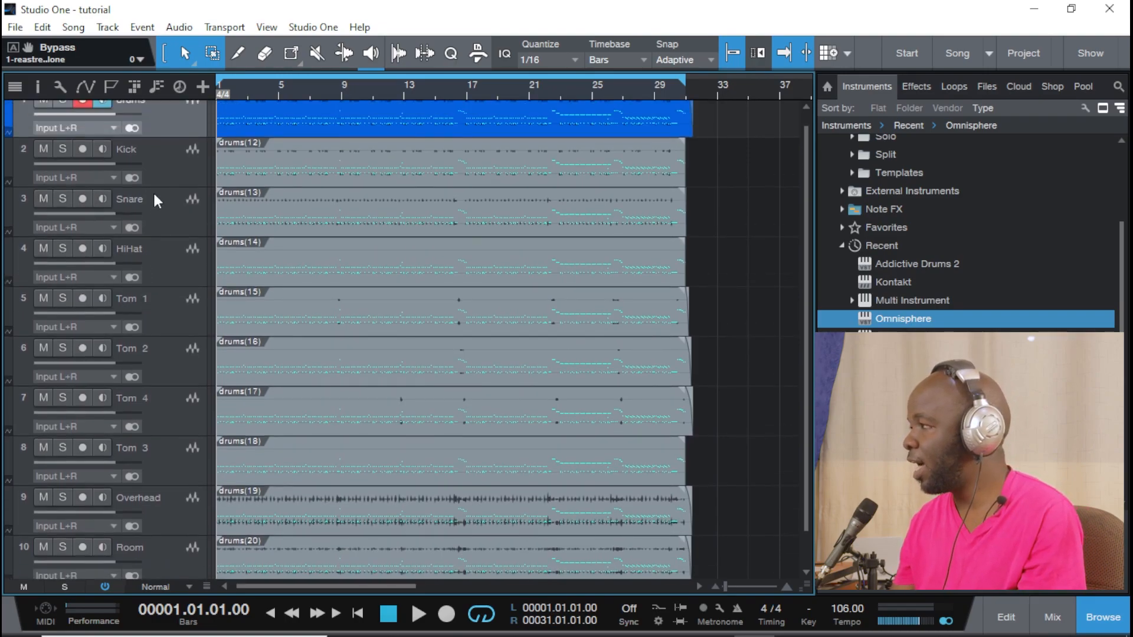
left_click(132, 178)
left_click(136, 227)
left_click(139, 272)
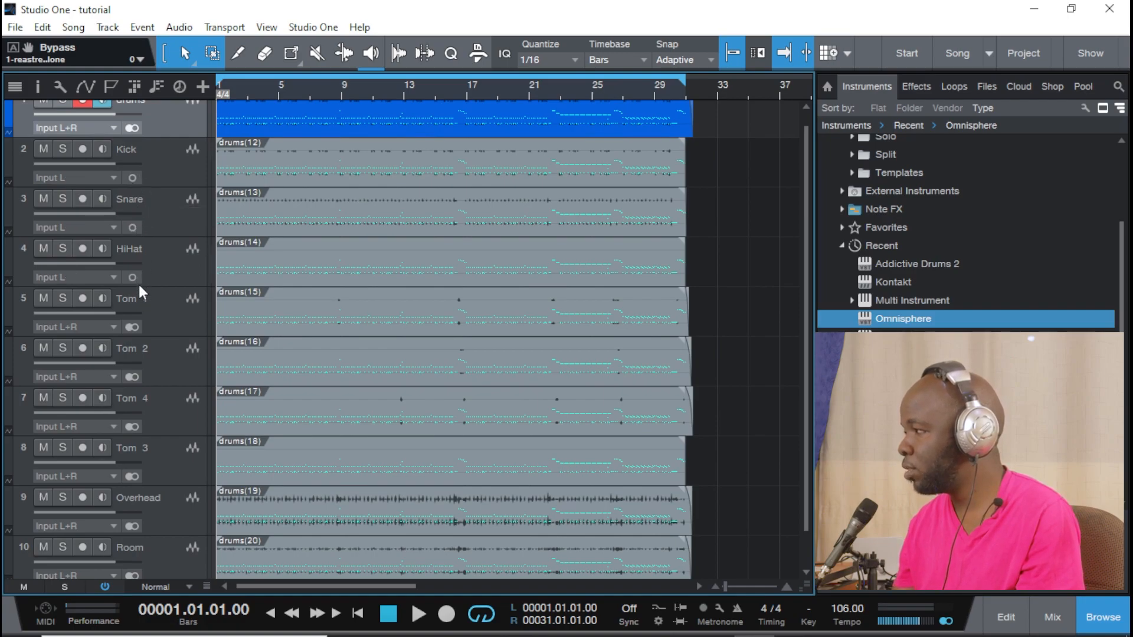
Switch the Tom 1 to Tom 4 tracks to mono input and disarm recording on Tom 1
left_click(134, 334)
left_click(132, 328)
left_click(131, 377)
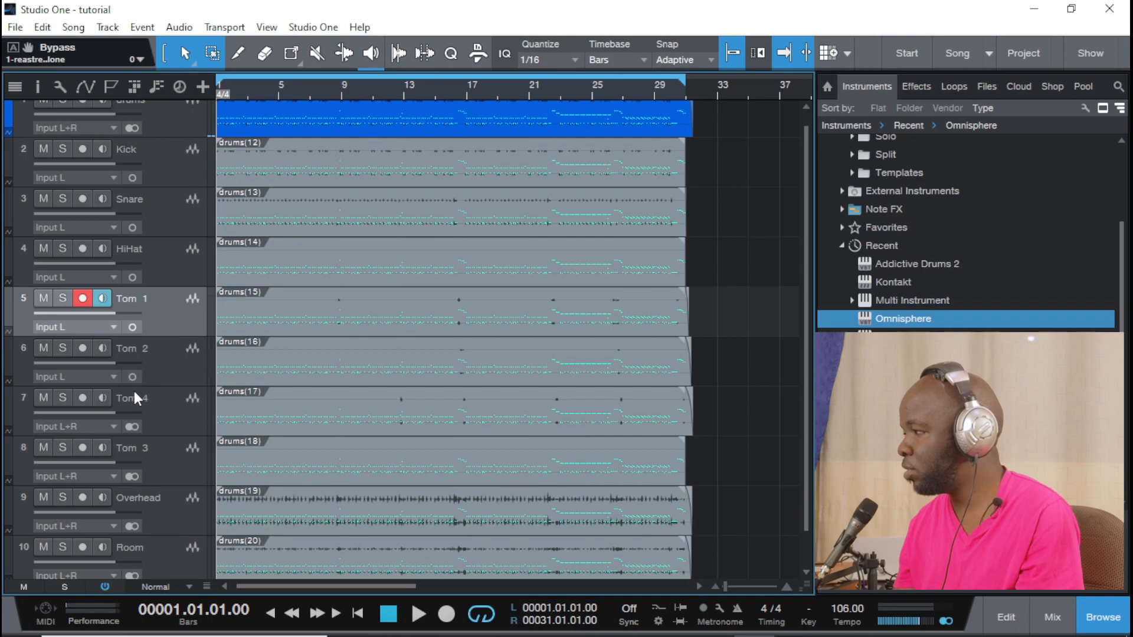
left_click(133, 426)
left_click(131, 475)
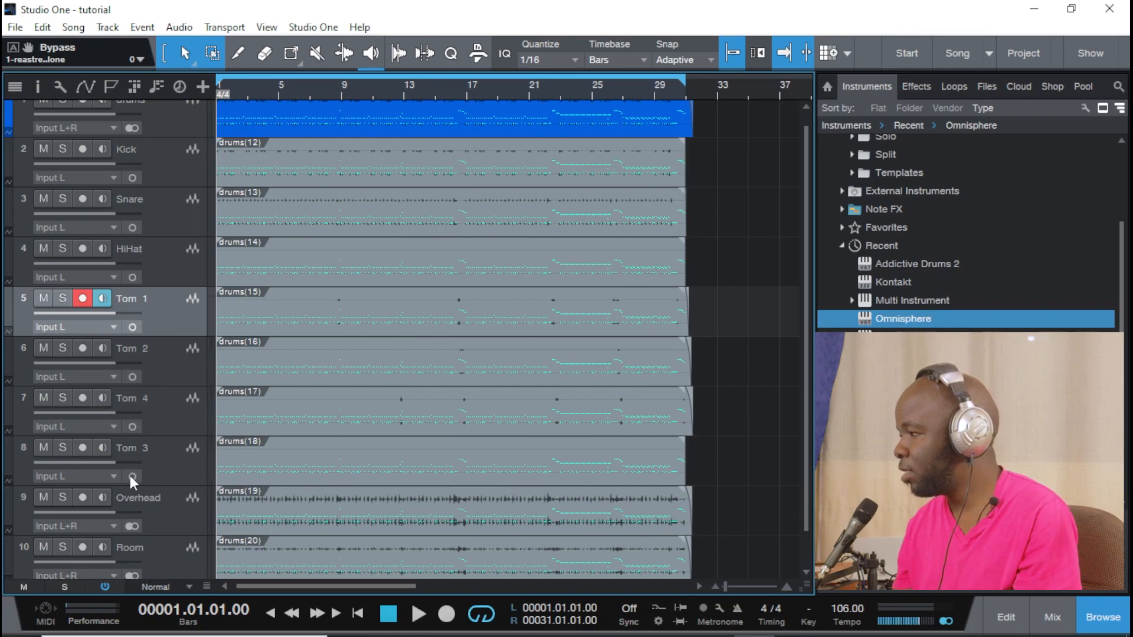
scroll(150, 469, "down", 2)
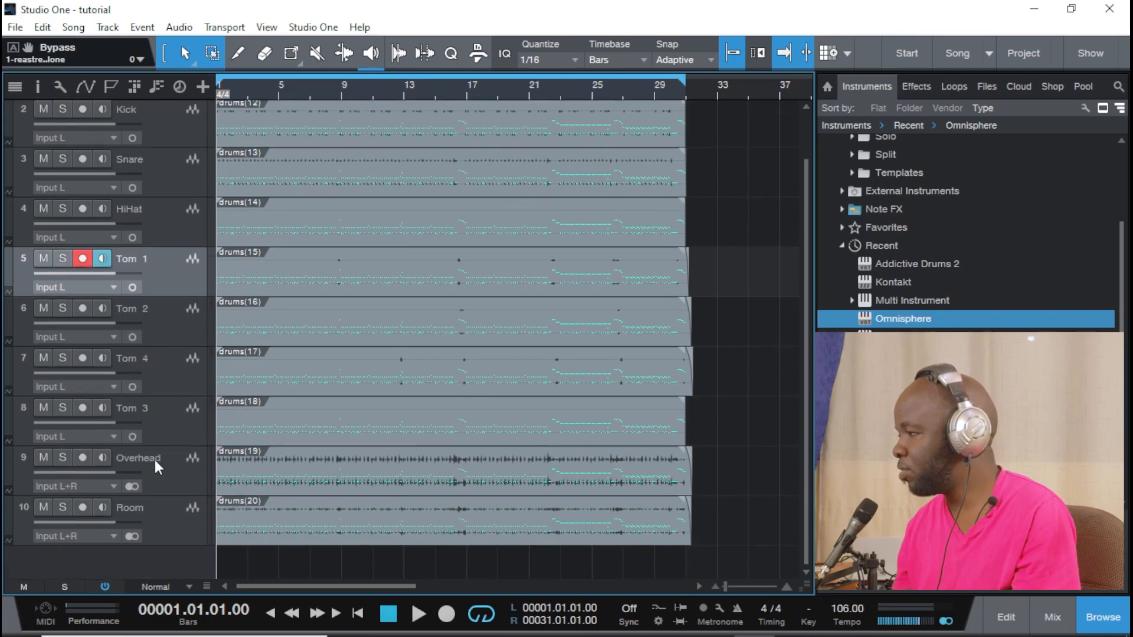
left_click(83, 258)
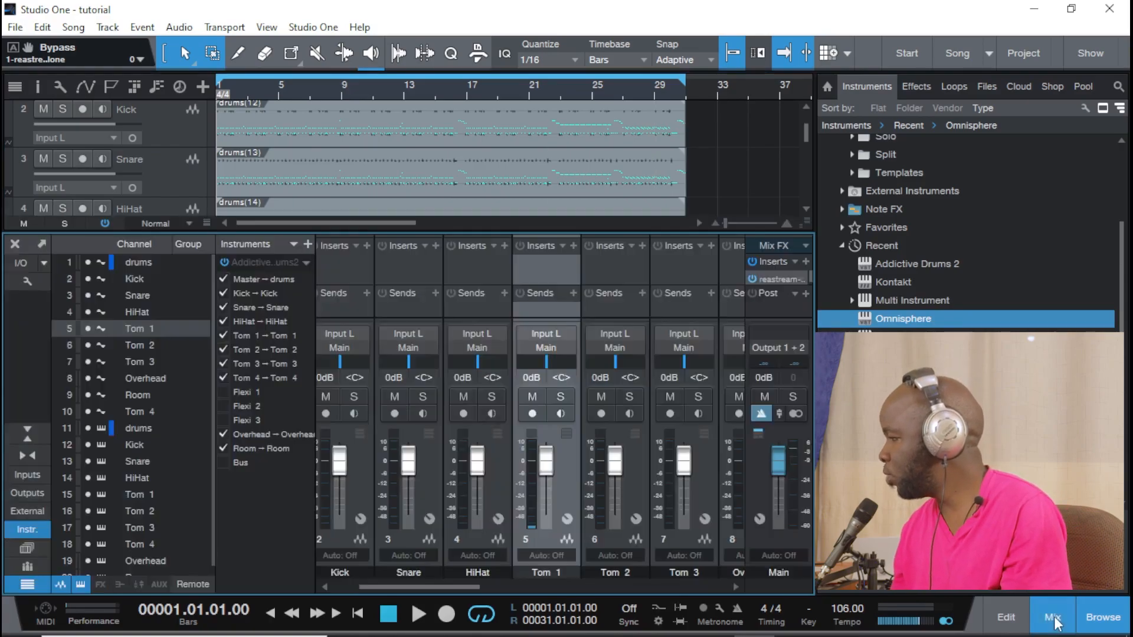
Show the mixer, select all leftover Addictive Drums 2 instrument channels from drums to Room, and hide them
left_click(1053, 618)
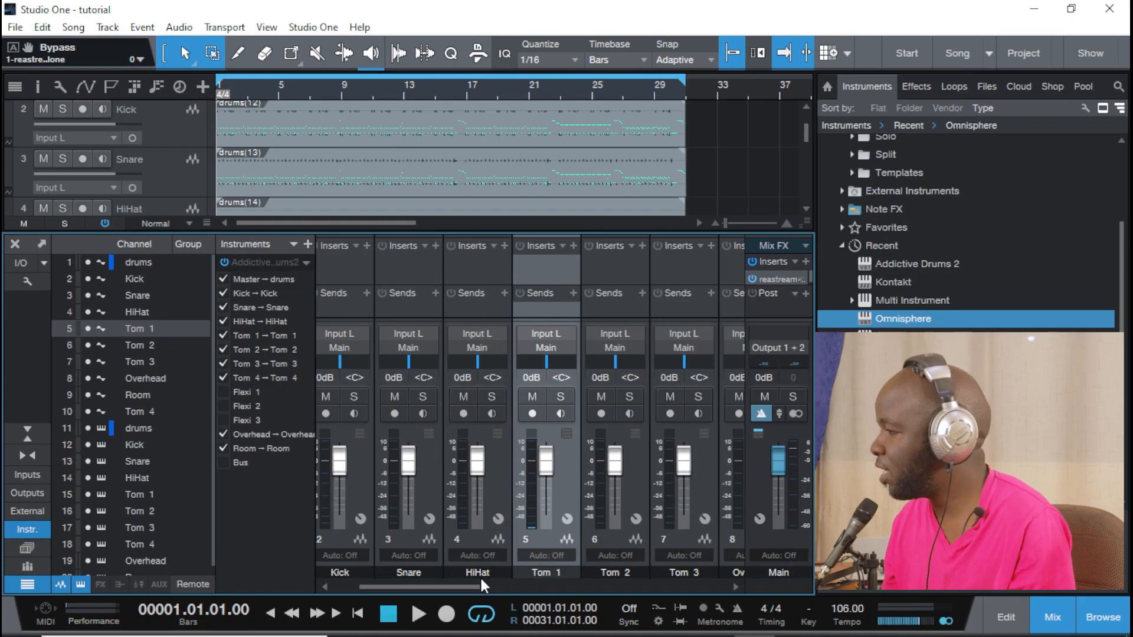
left_click_drag(461, 586, 579, 581)
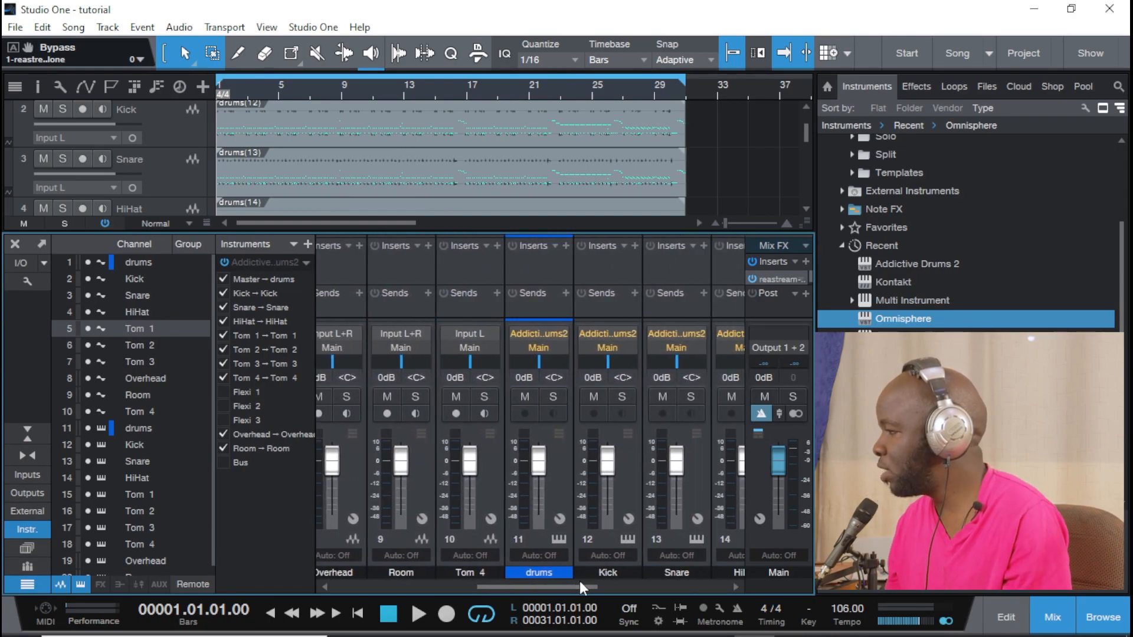
left_click(558, 492)
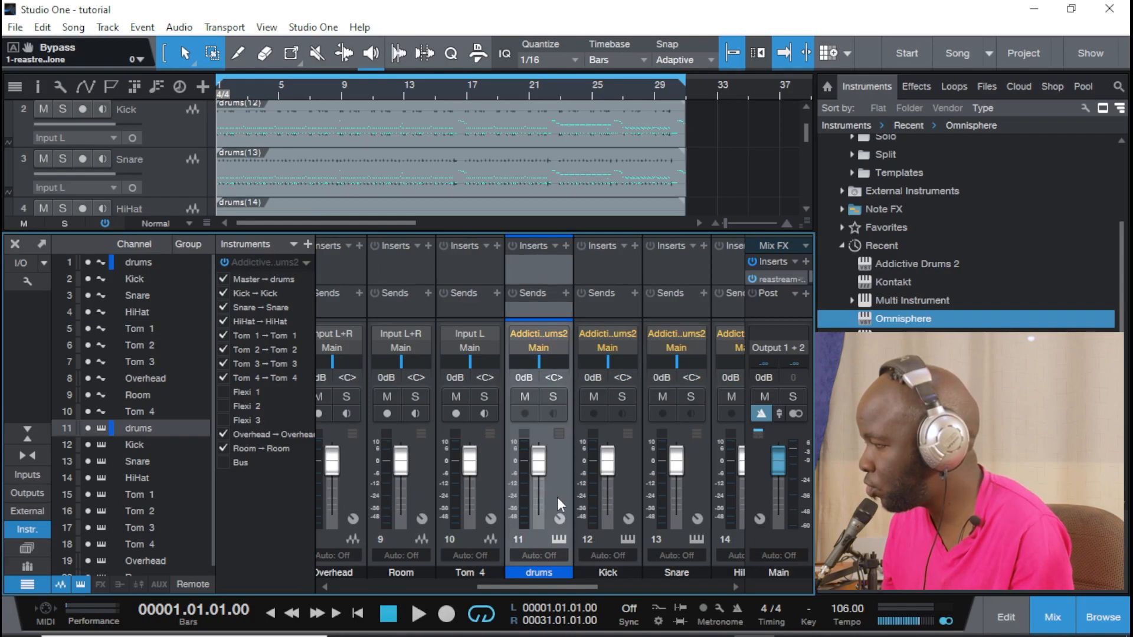
left_click_drag(527, 586, 670, 583)
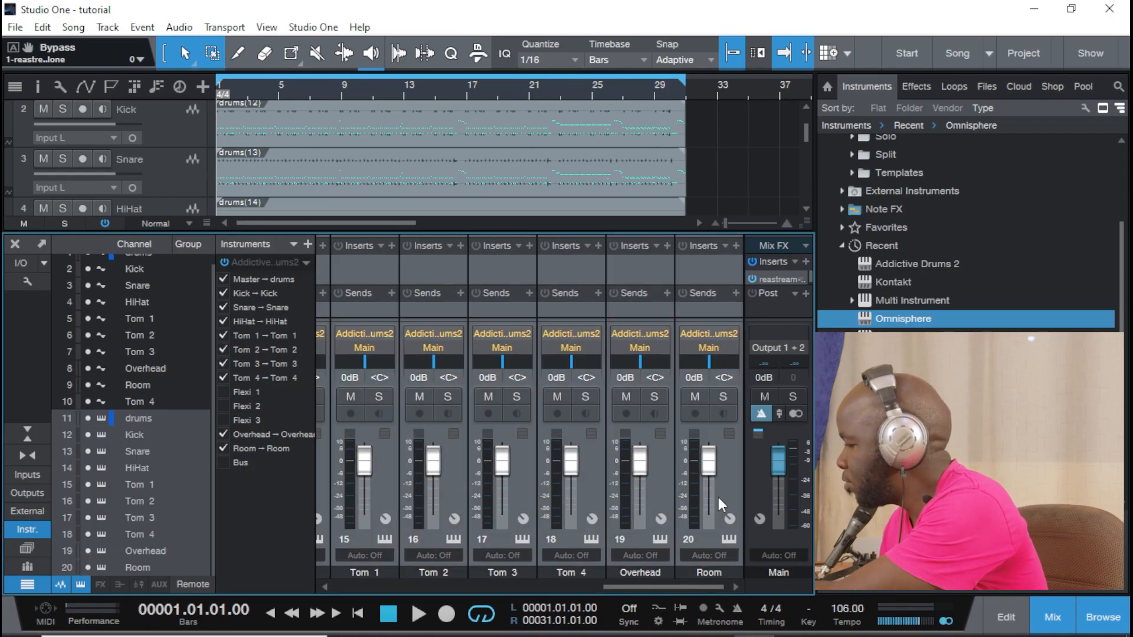
right_click(717, 496)
left_click(855, 220)
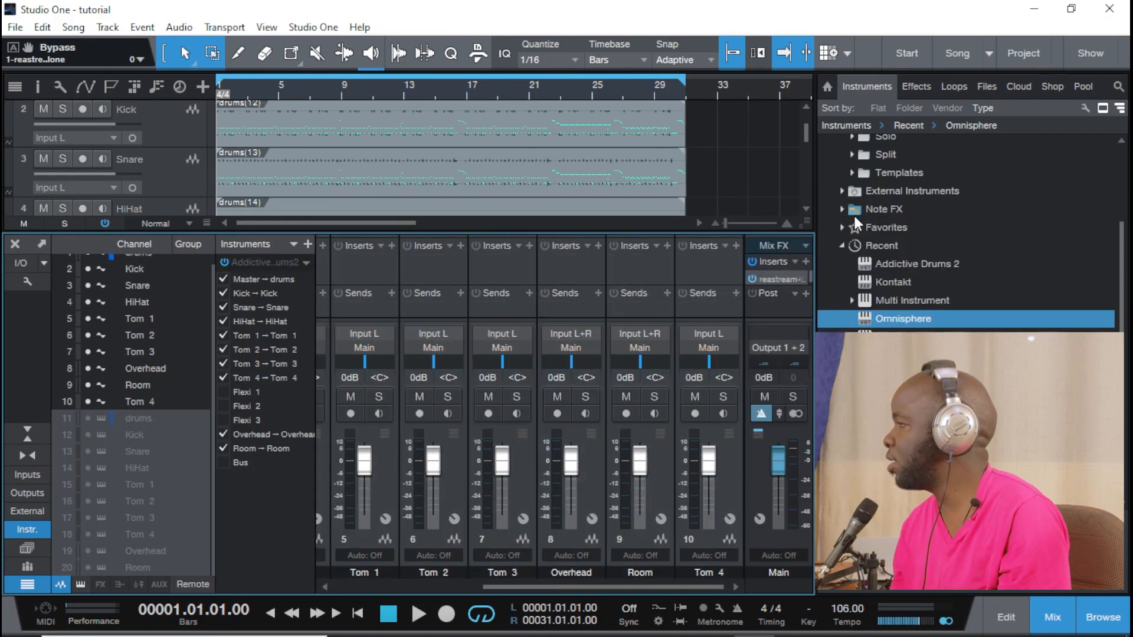
Play the song and pan the Snare channel to L94 and the HiHat channel fully right
left_click_drag(671, 585, 473, 590)
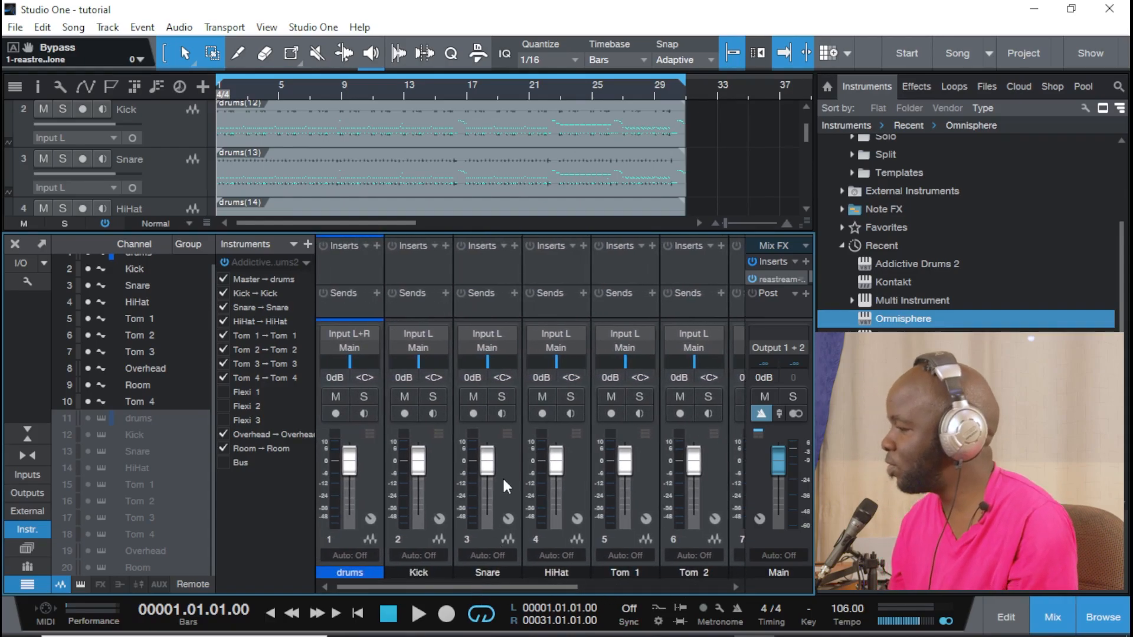
key("space")
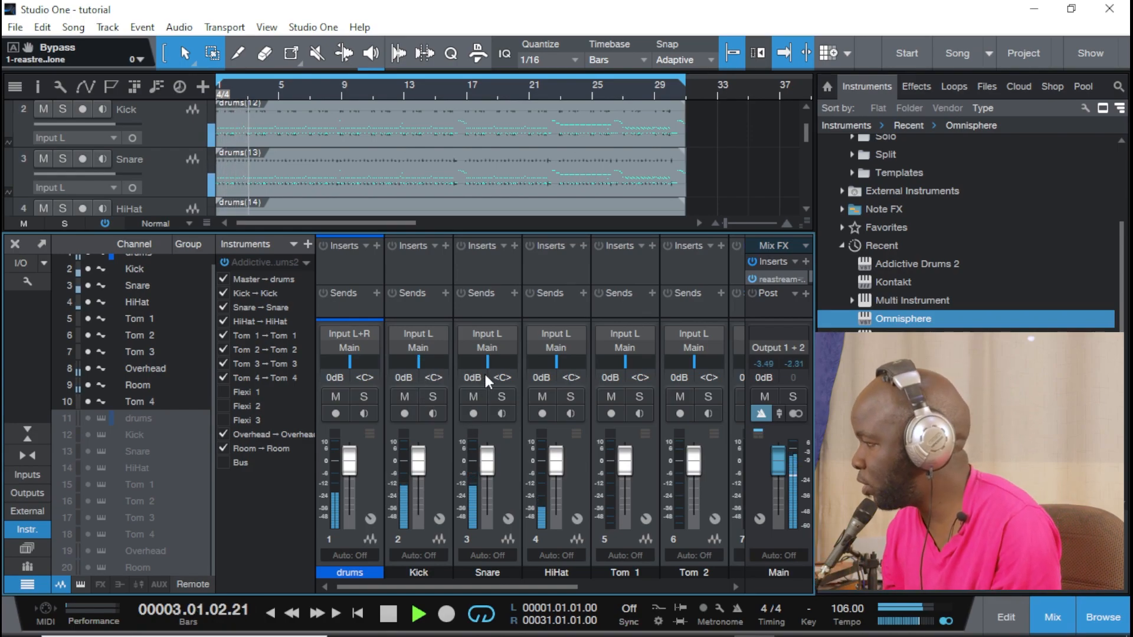
left_click_drag(484, 363, 469, 493)
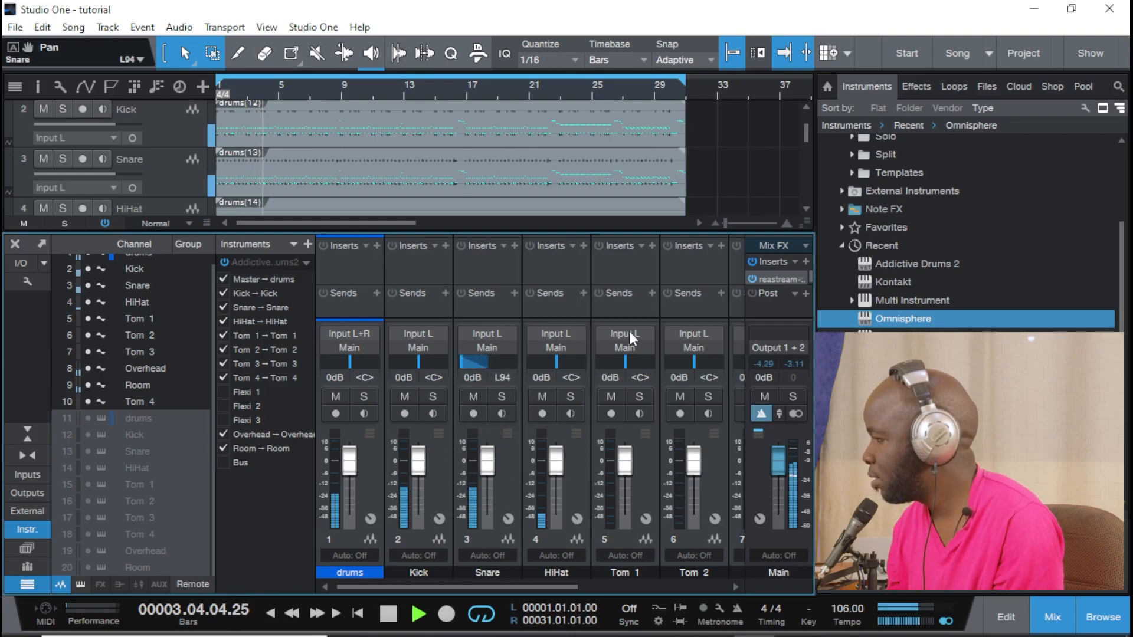
left_click_drag(551, 360, 593, 361)
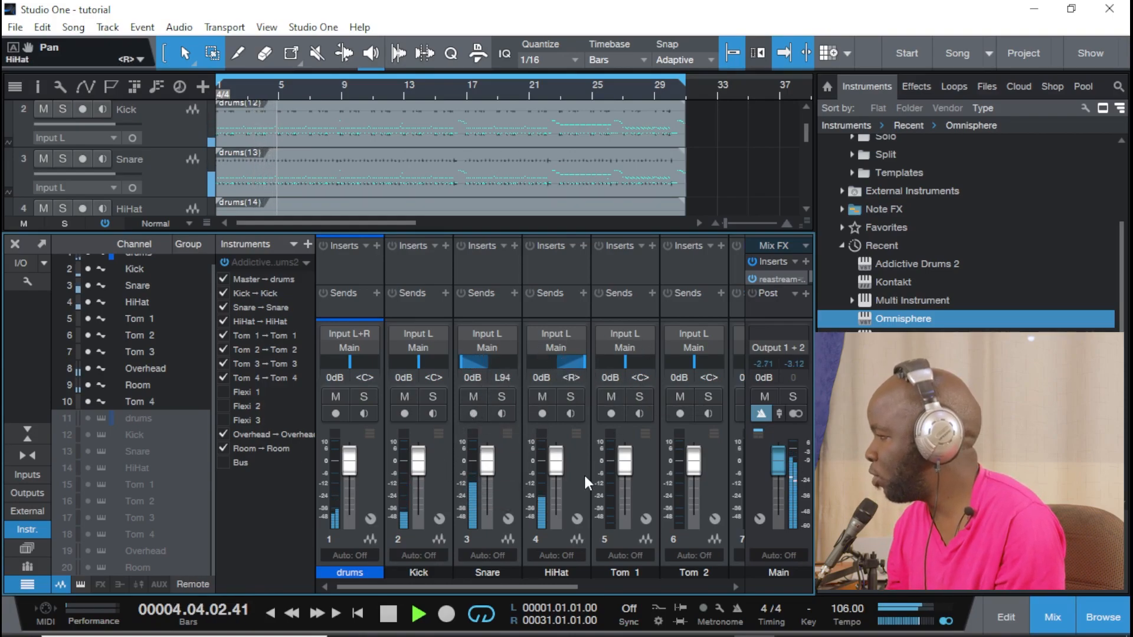
Lower the HiHat volume to -10.1 dB and the Snare volume to -21.4 dB, then hide the mixer
left_click_drag(555, 462, 556, 476)
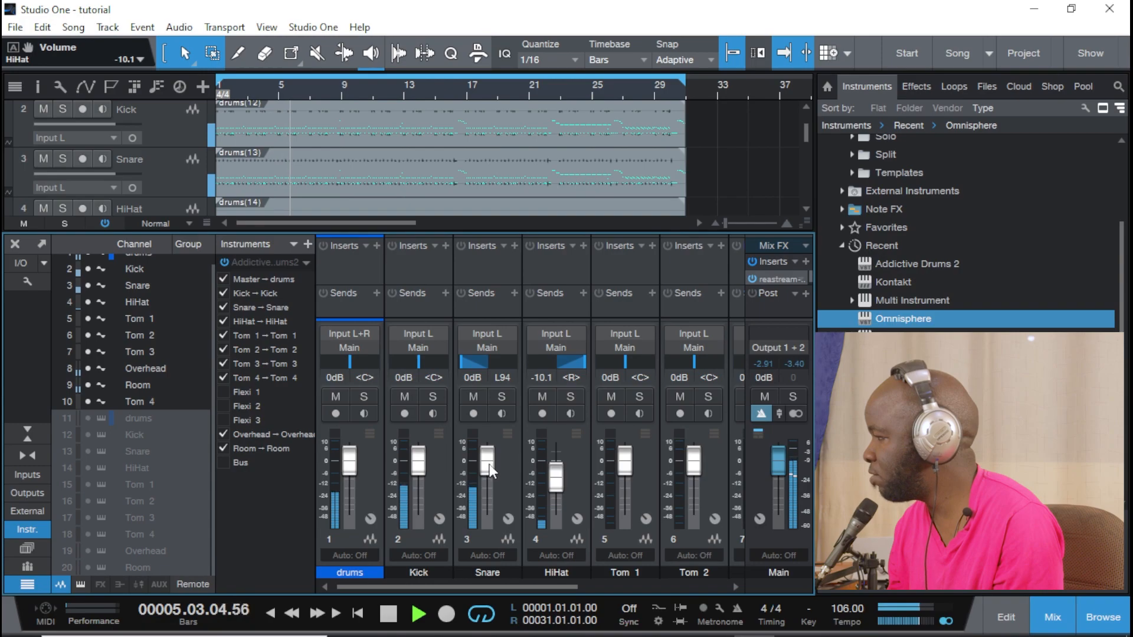
left_click_drag(490, 465, 489, 484)
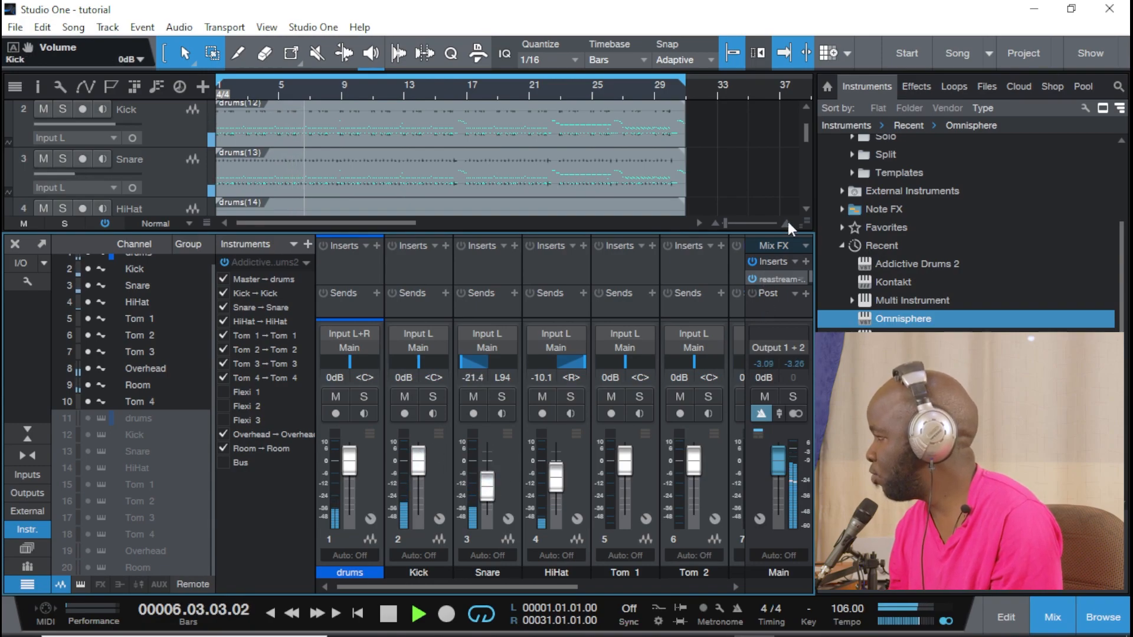
key("F3")
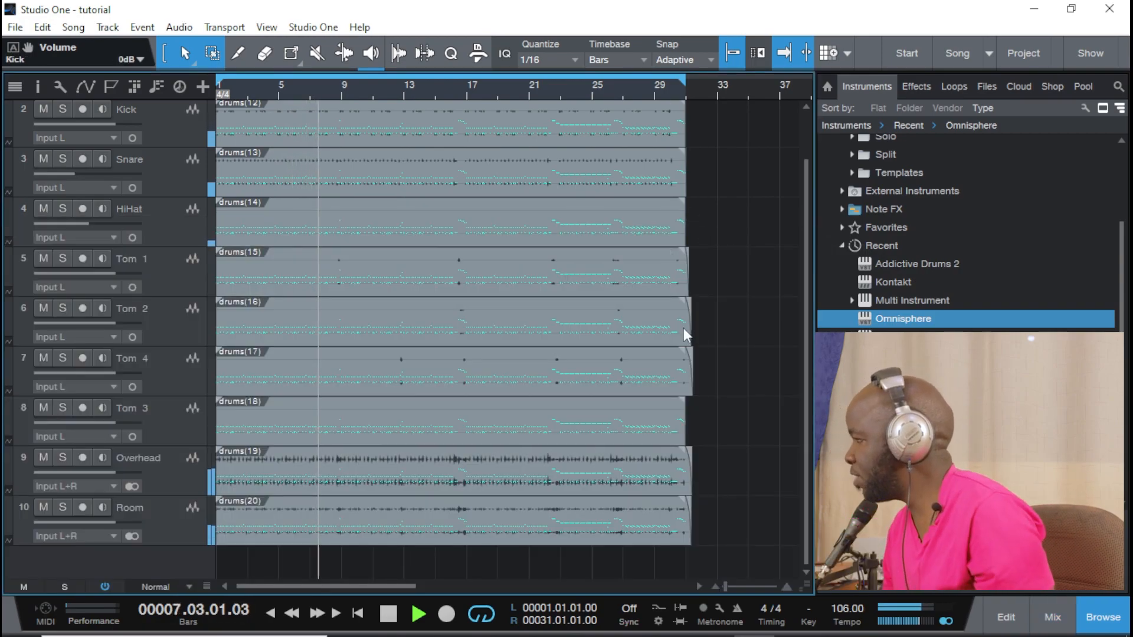